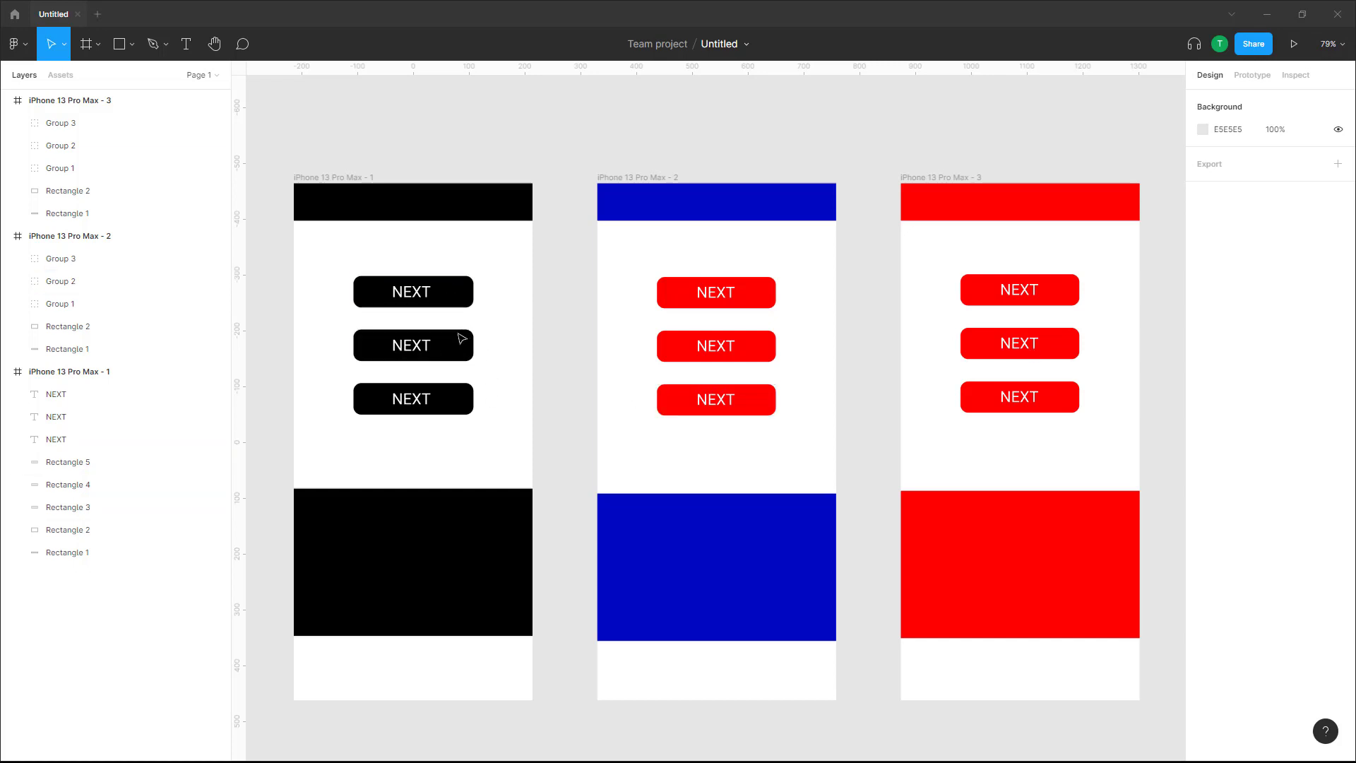
- Group the first black NEXT button together with its text label into Group 4
left_click(448, 305)
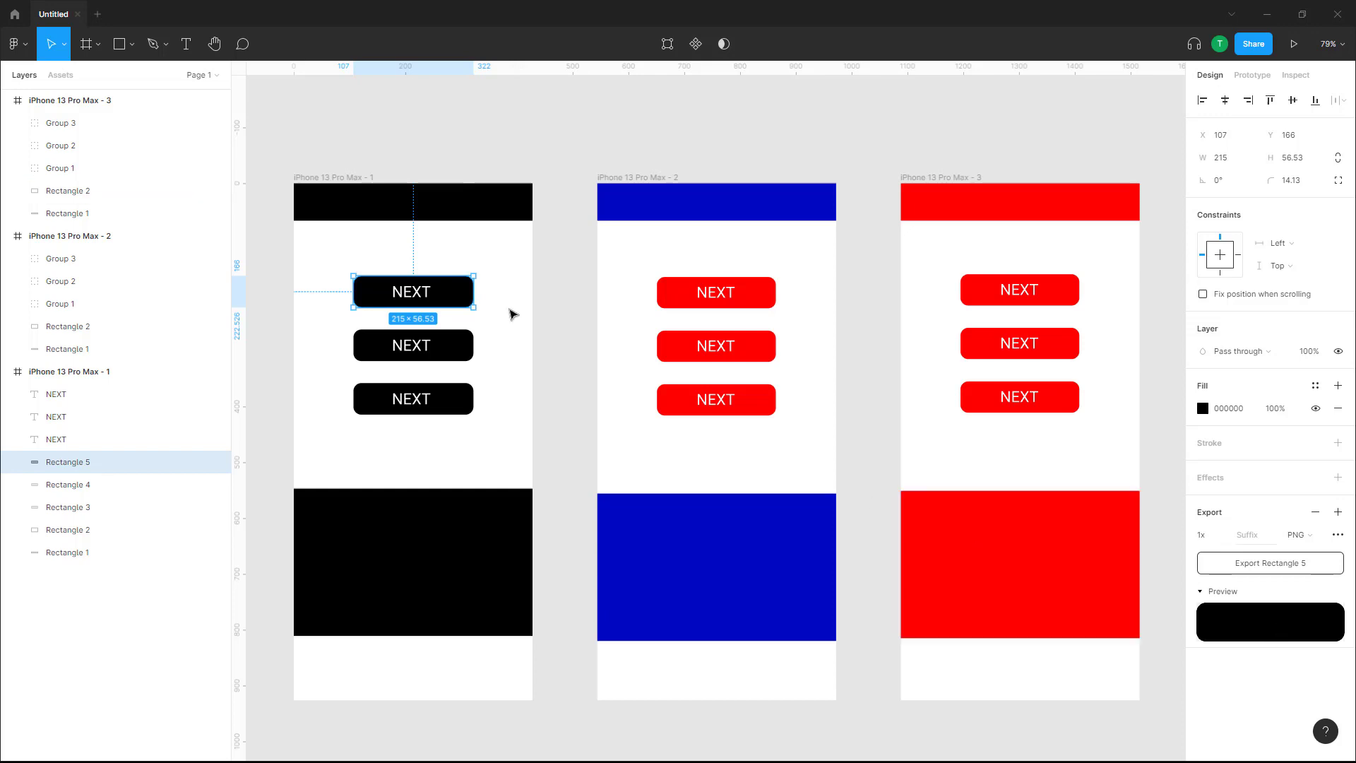
key("Escape")
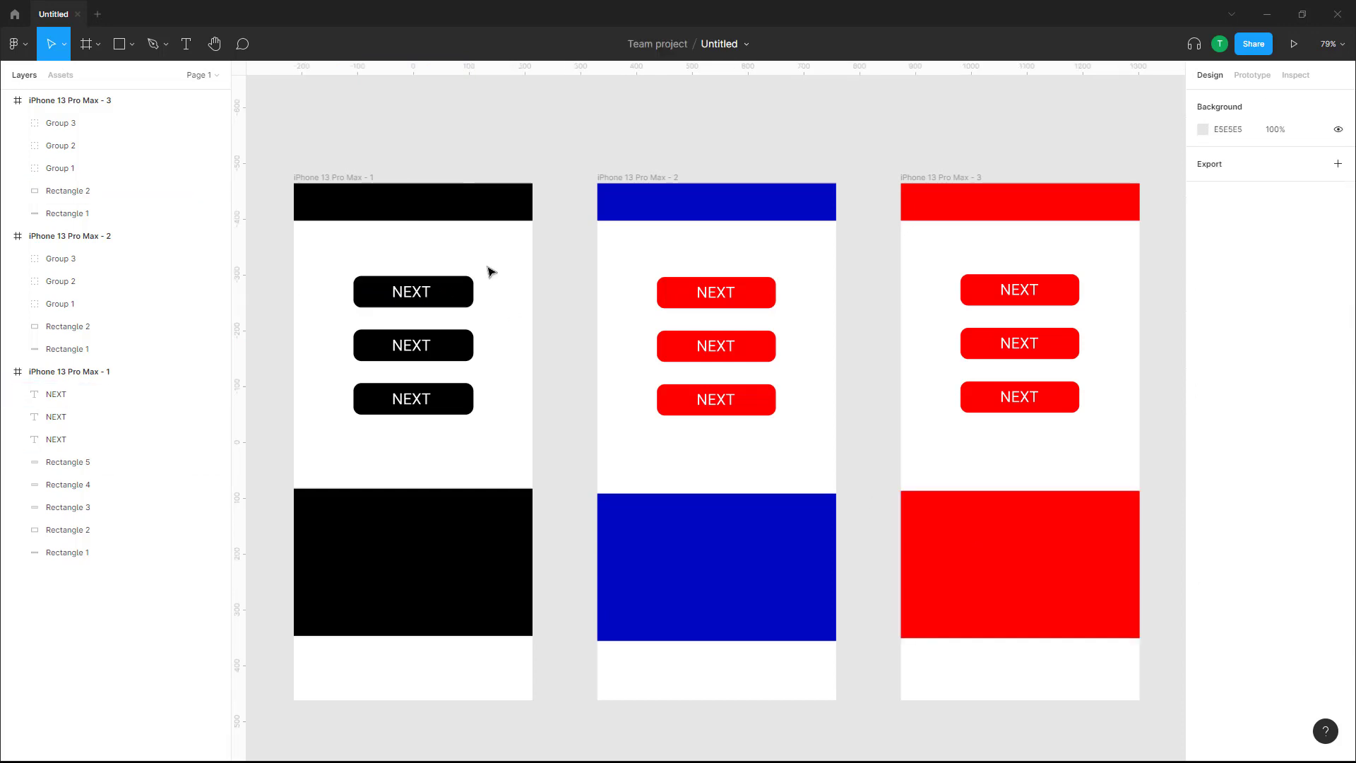
left_click_drag(499, 263, 355, 318)
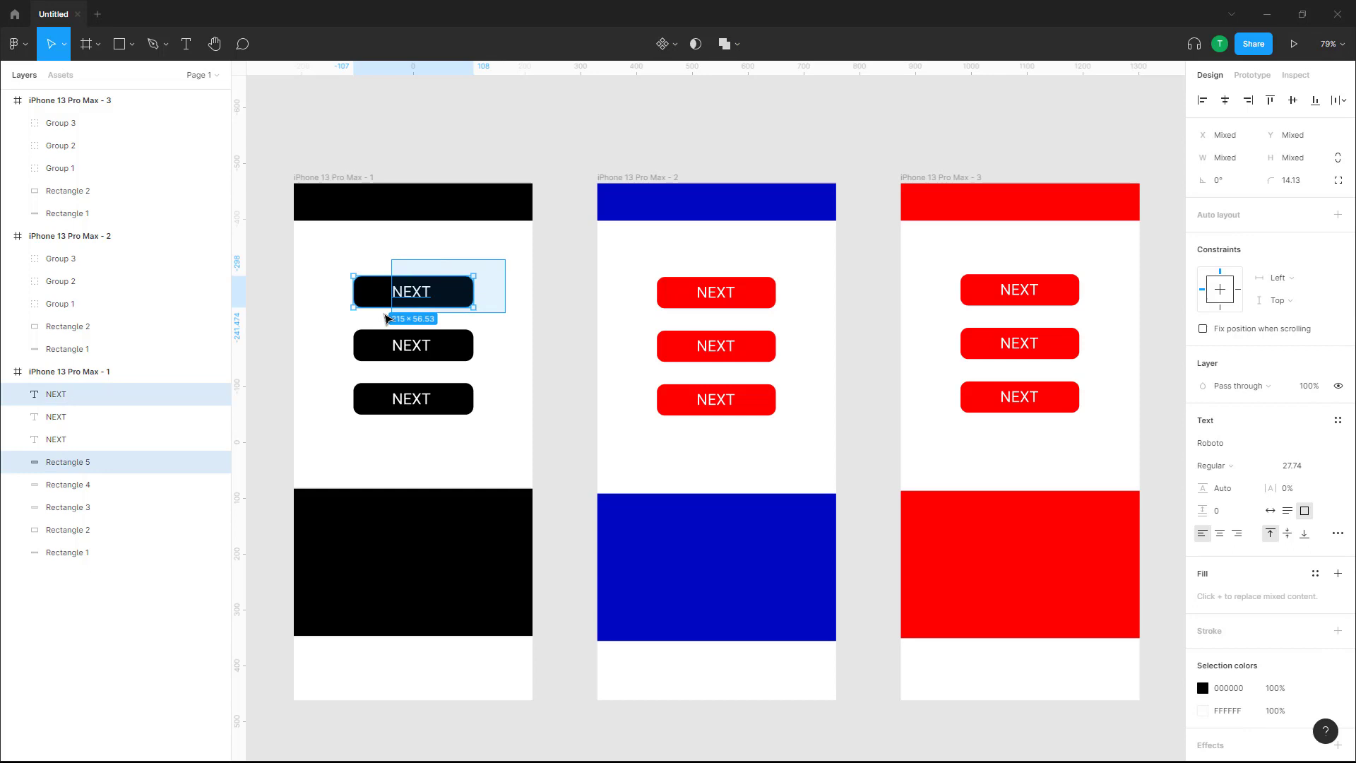
right_click(419, 301)
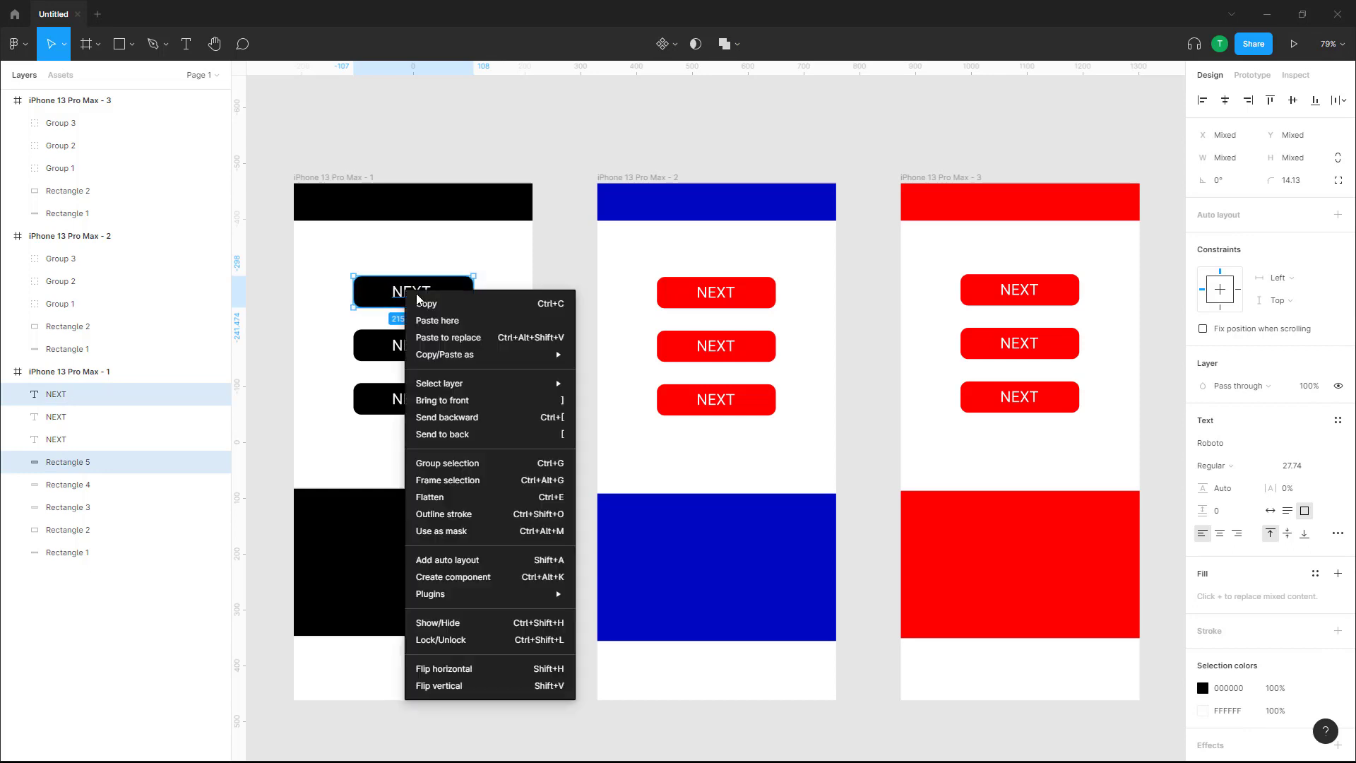
left_click(447, 462)
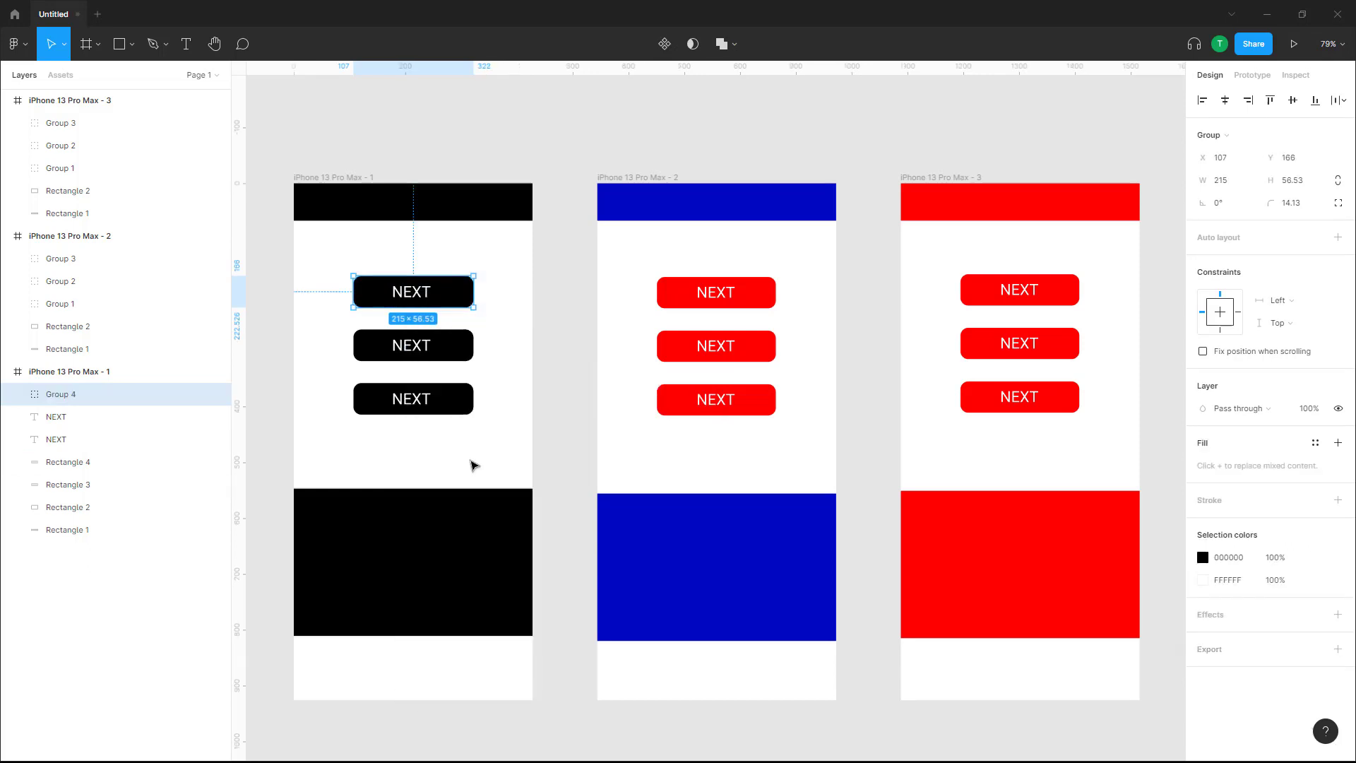
- Select the new Group 4 and give it a PNG export setting
left_click(509, 284)
left_click(467, 296)
left_click(1211, 648)
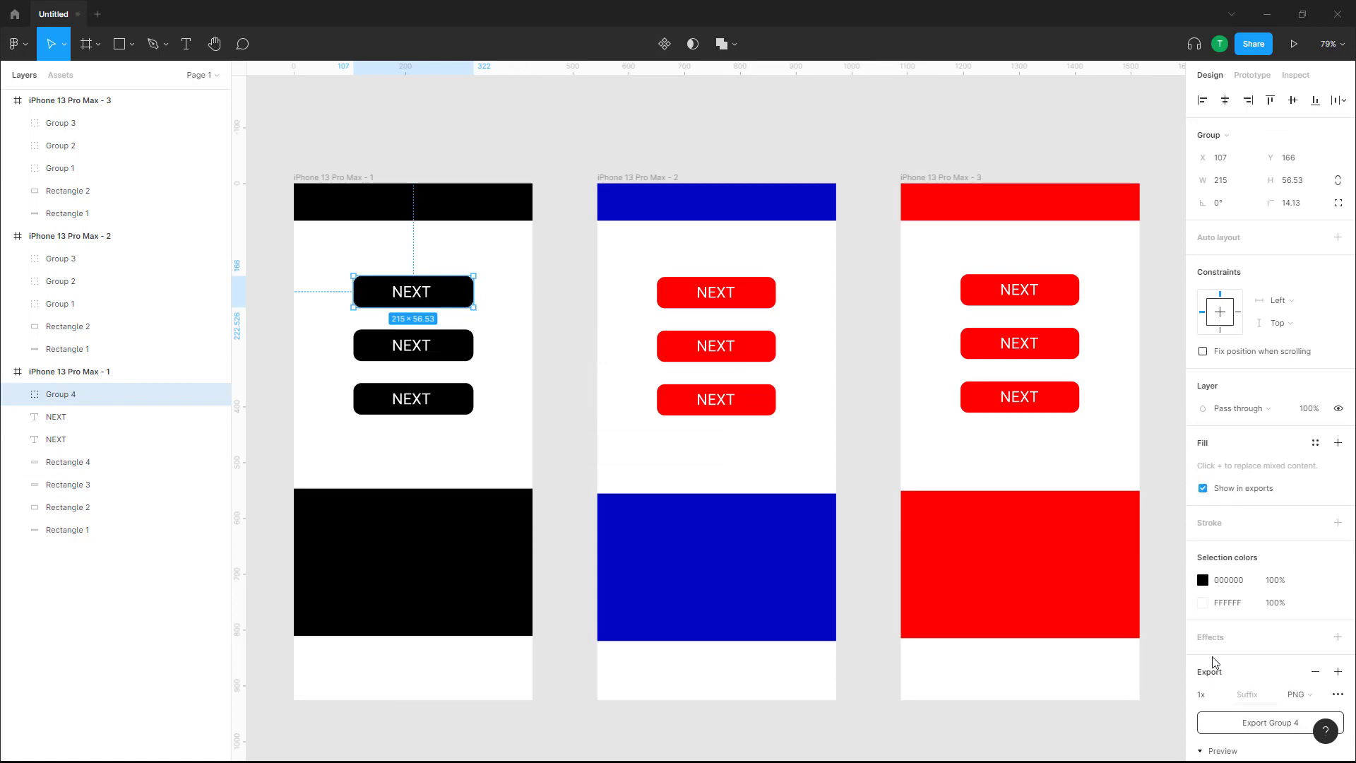
scroll(1261, 636, "down", 3)
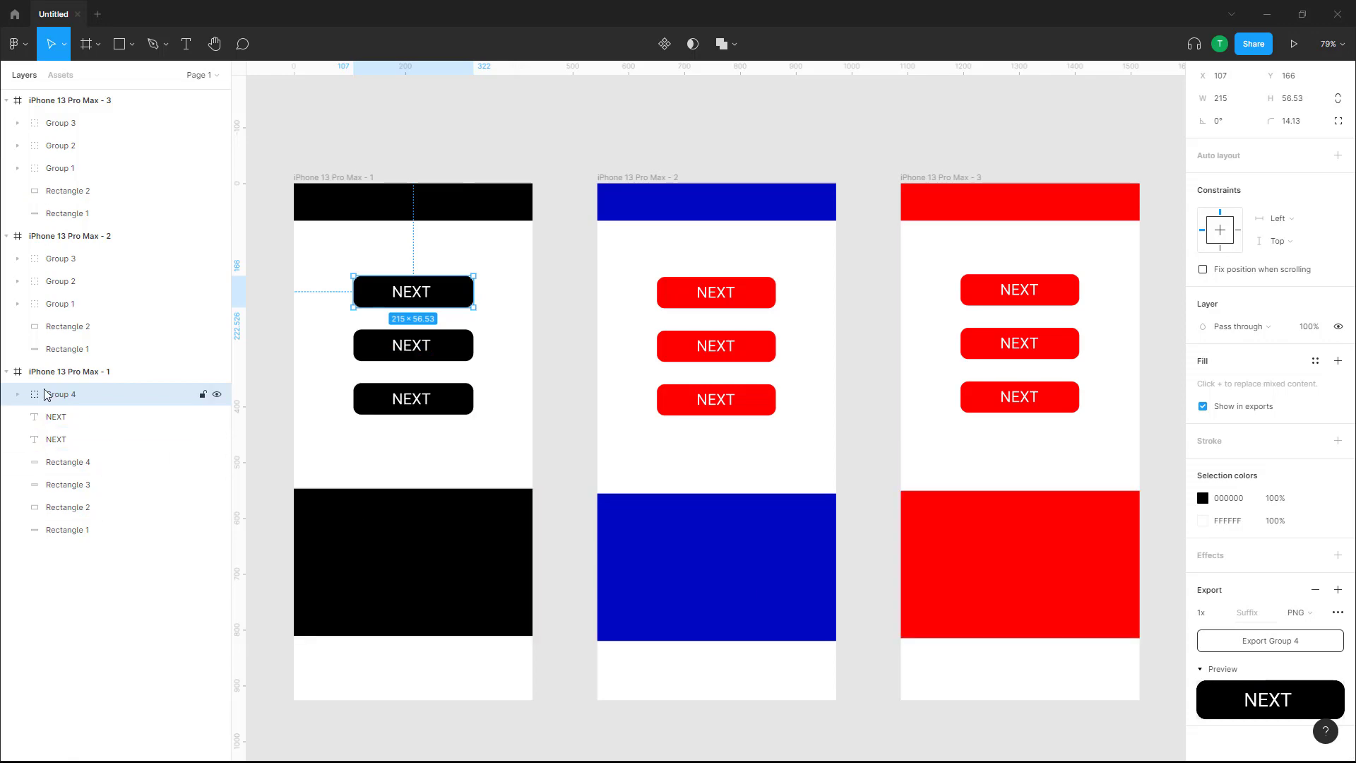
- Export Group 4 as Group 4.png to the desktop and shrink Figma to reveal the file
left_click(1277, 644)
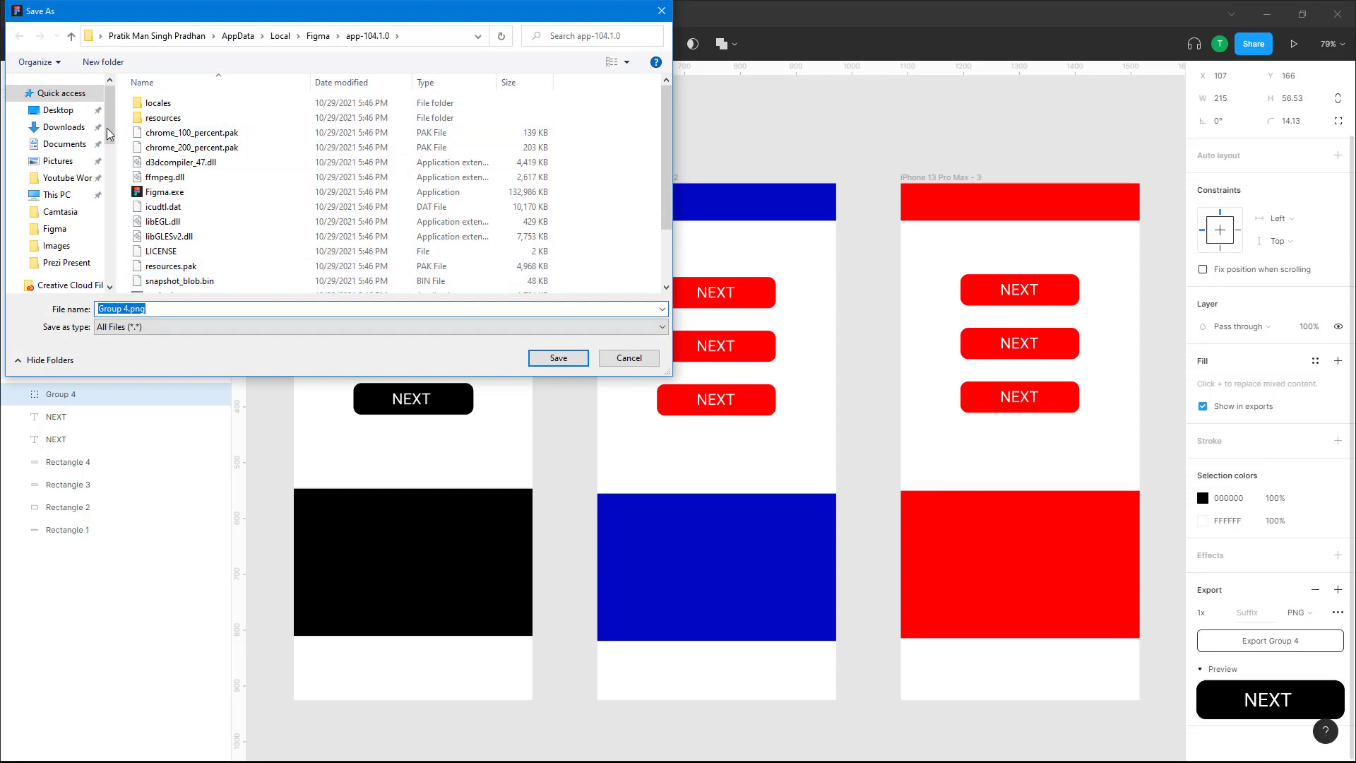
left_click(58, 111)
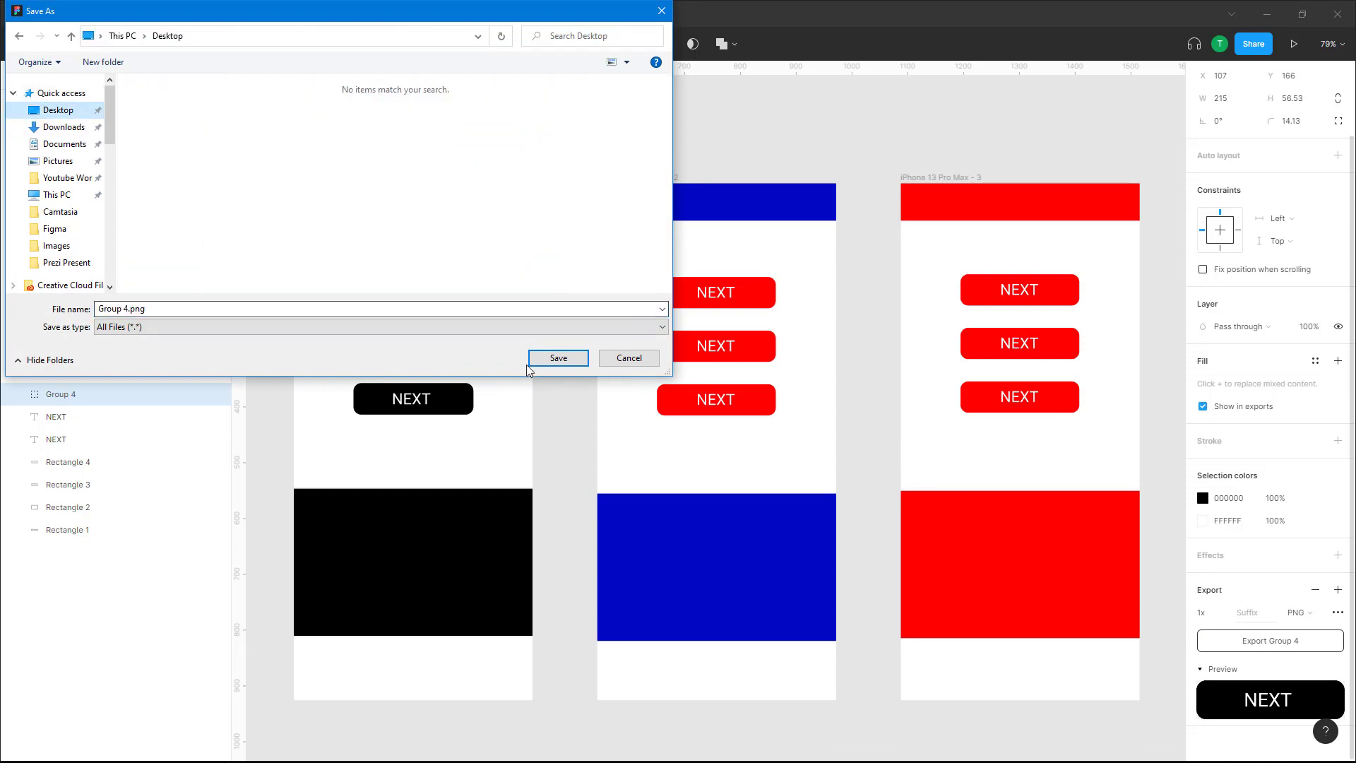
left_click(558, 359)
double_click(687, 13)
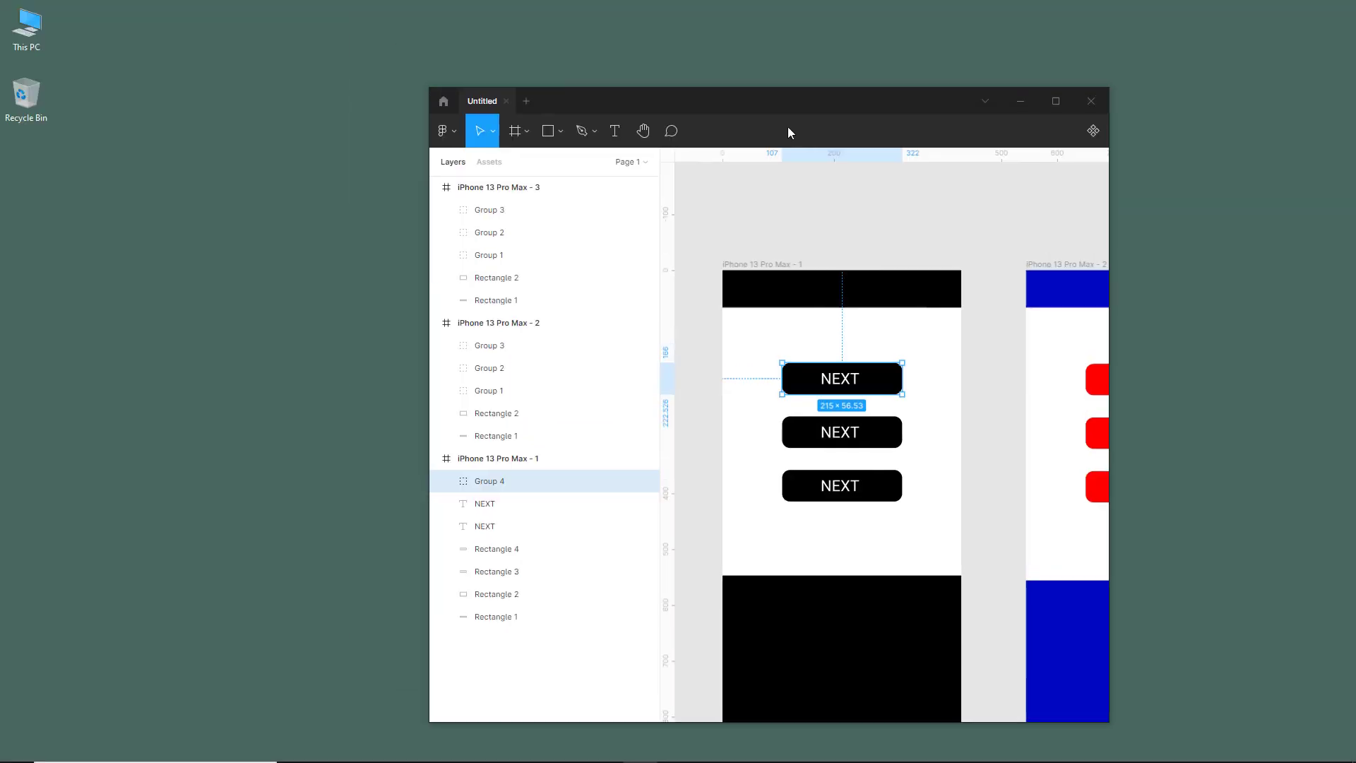
mouse_move(787, 126)
left_mouse_down()
mouse_move(856, 195)
mouse_move(771, 122)
left_mouse_up()
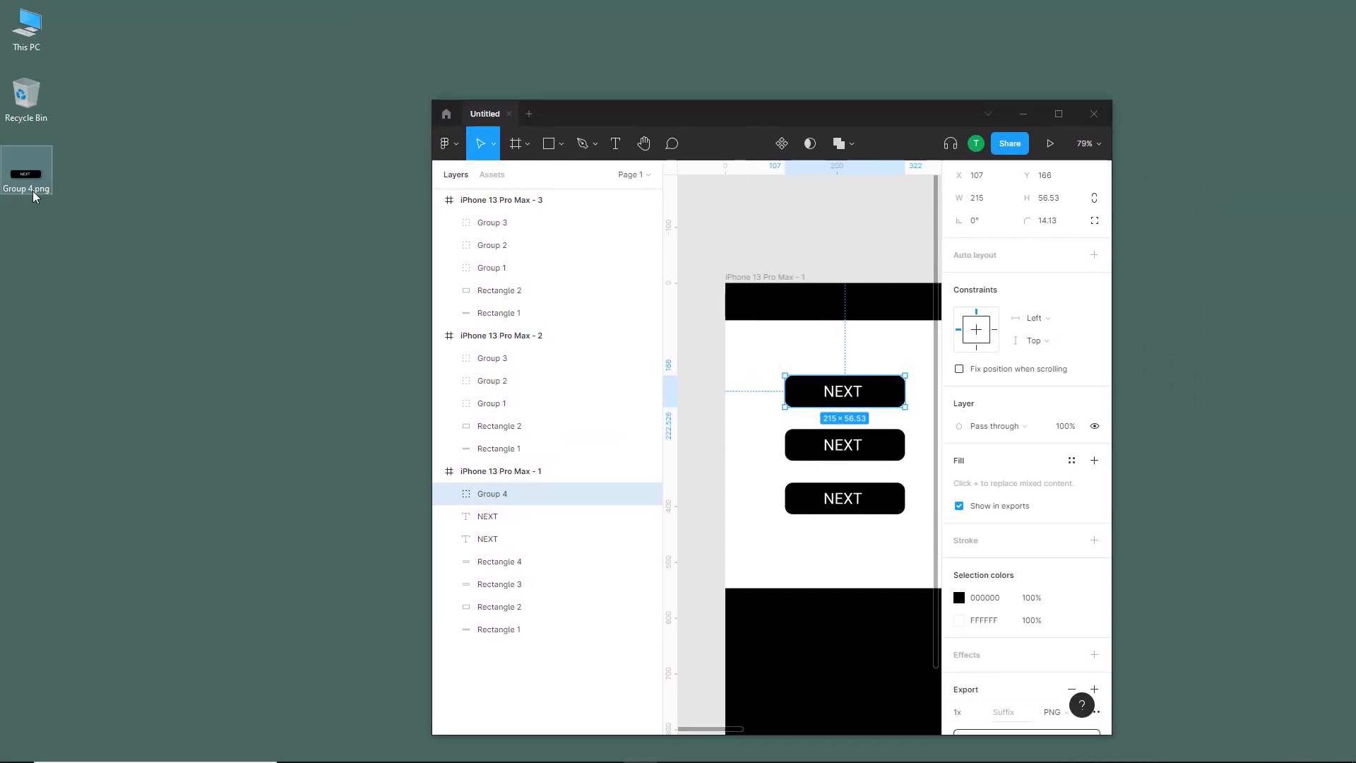
- Maximize Figma and select all seven layers of the first iPhone frame
left_click(1057, 113)
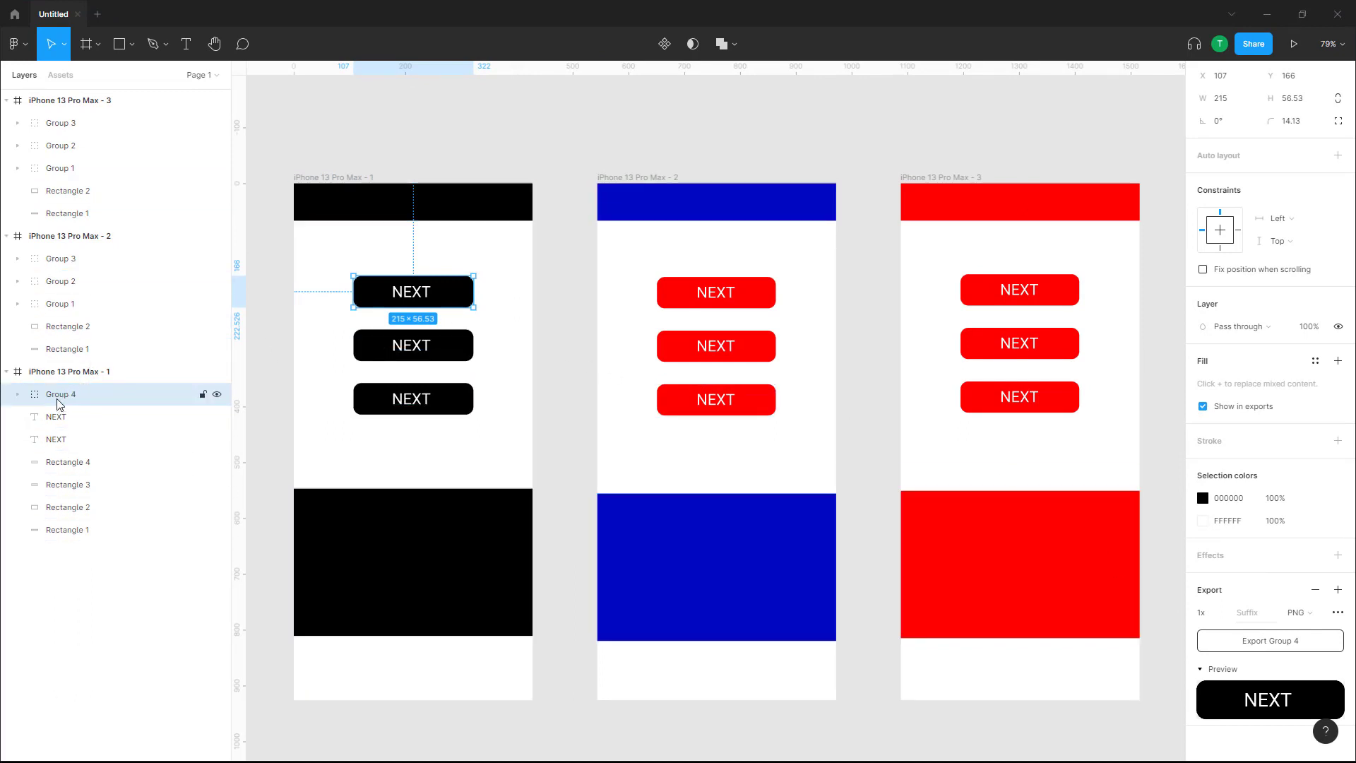
left_click(74, 530, "shift")
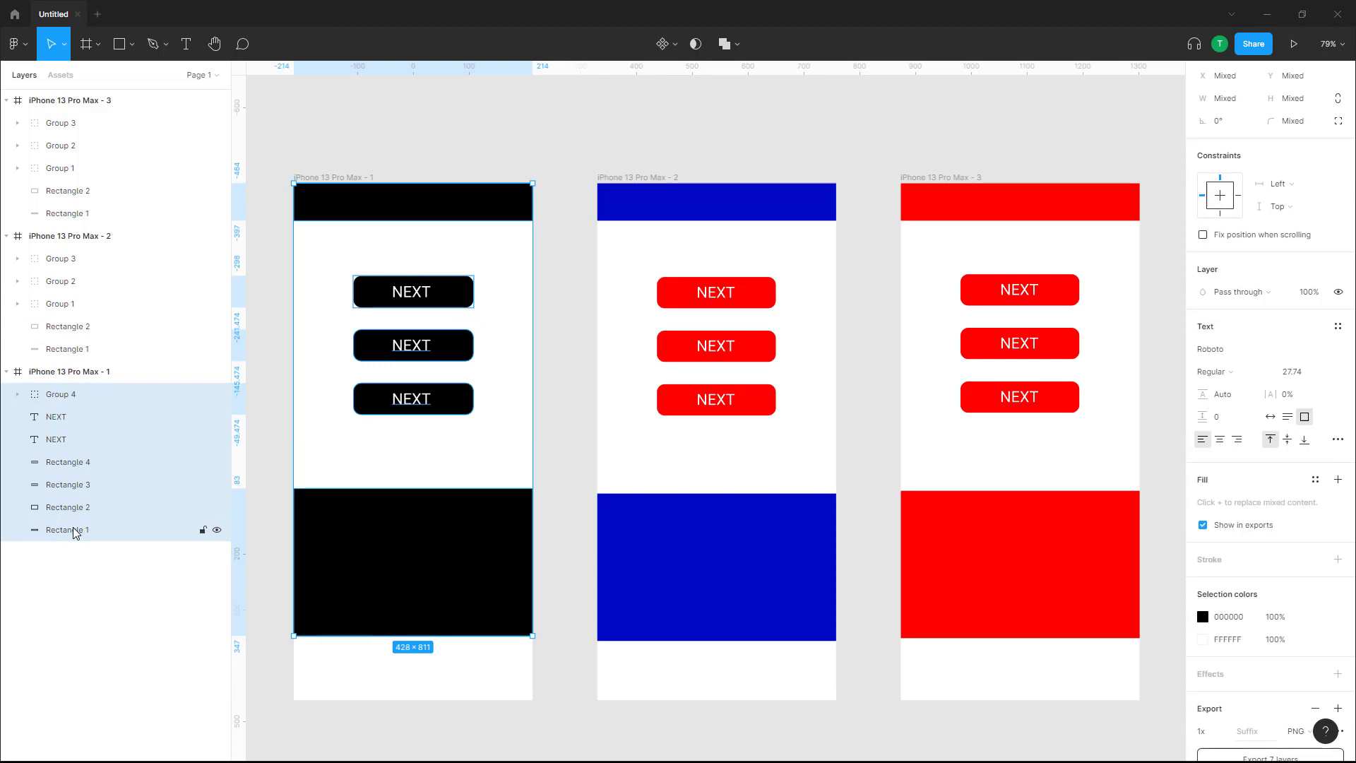
scroll(1271, 645, "down", 1)
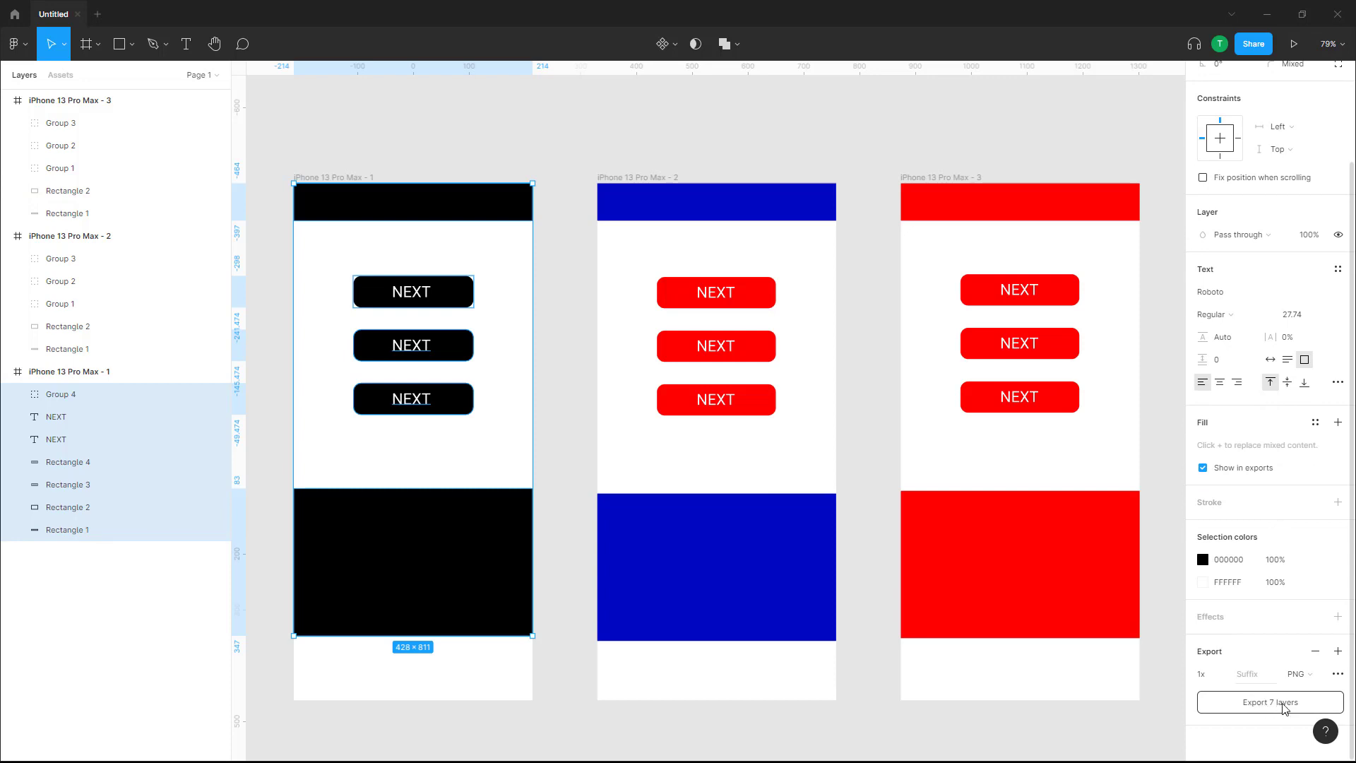
- Keep the export settings at PNG format and 1x scale after reviewing the dropdowns
left_click(1304, 678)
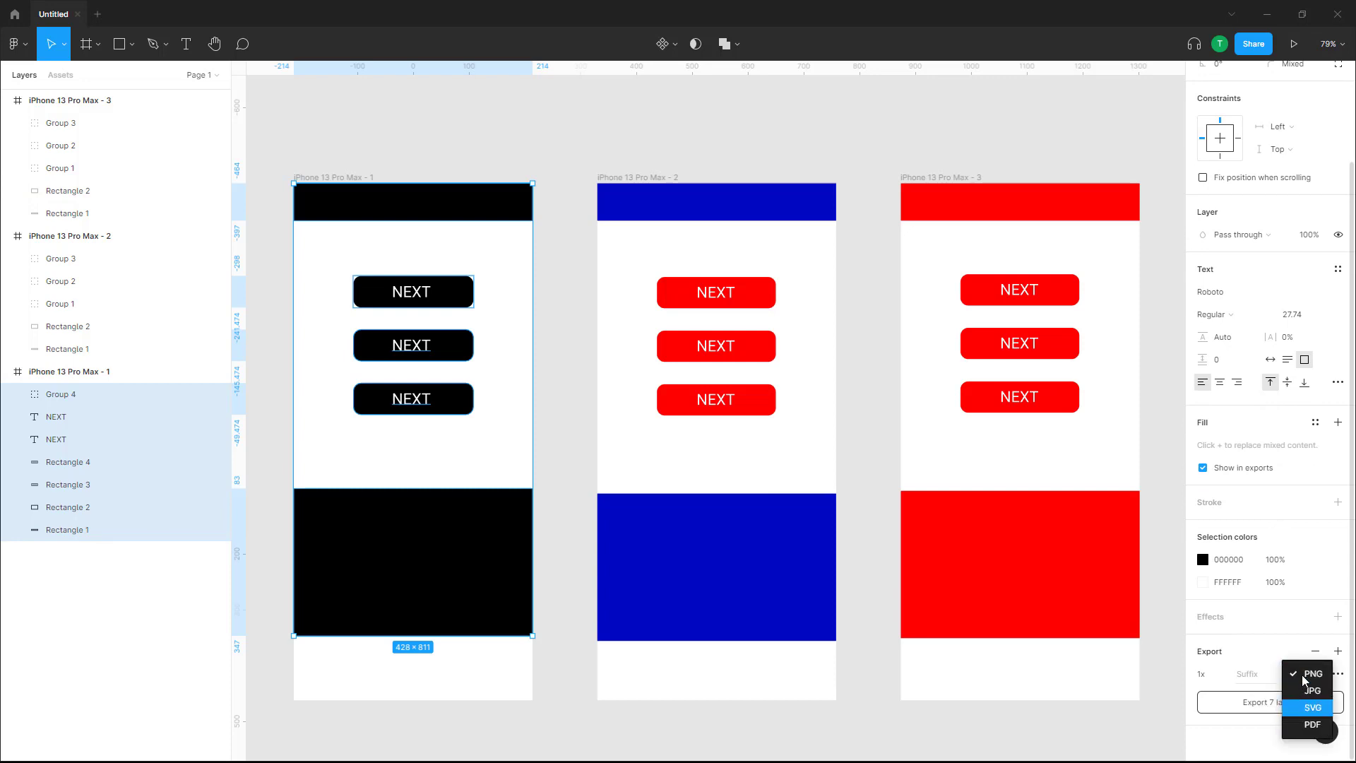
left_click(1253, 731)
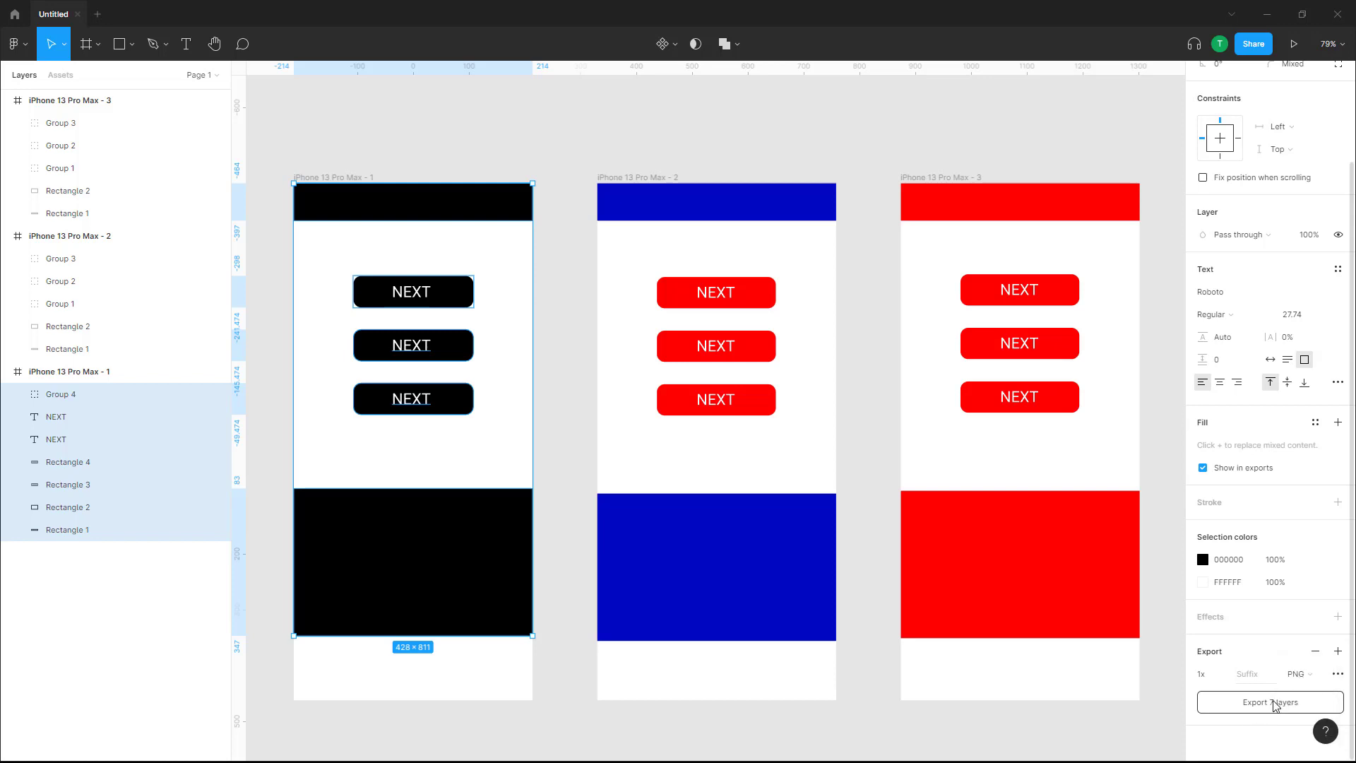
left_click(1224, 675)
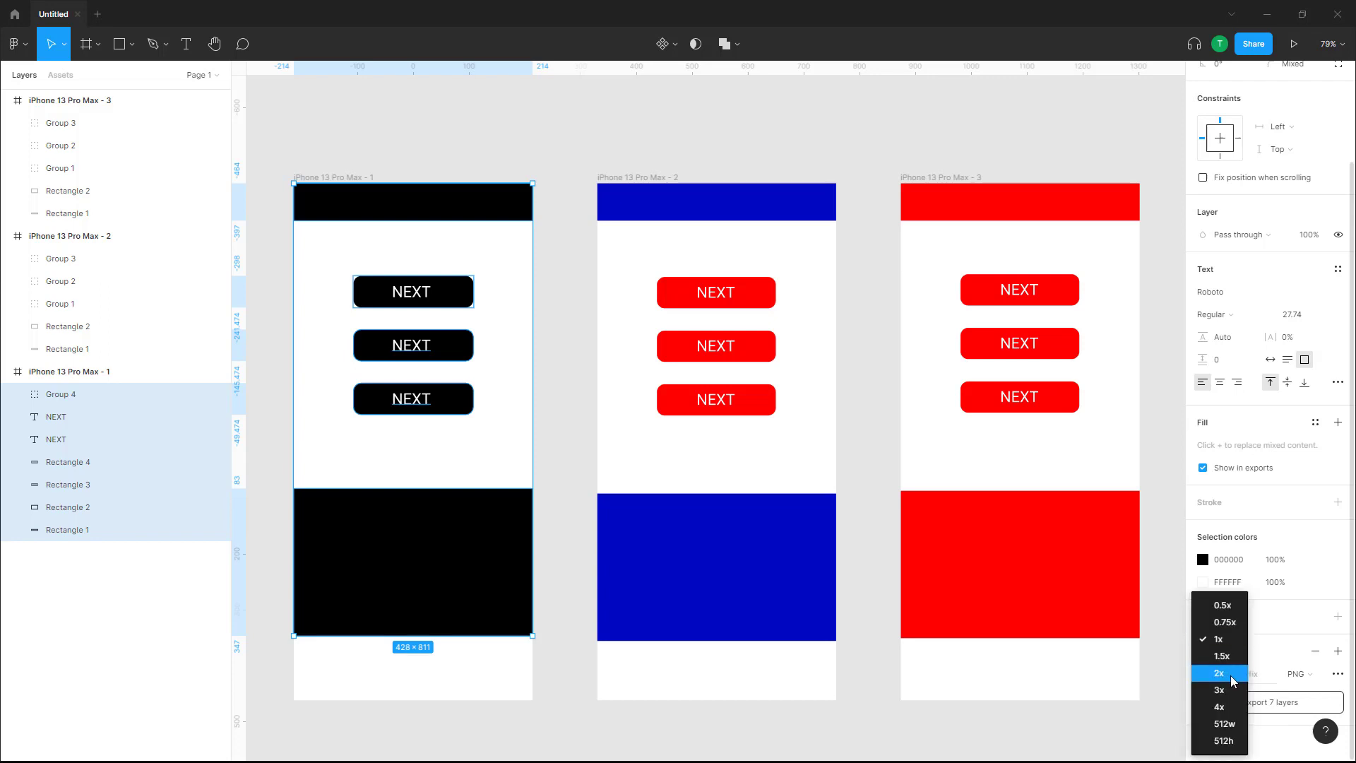
left_click(1278, 727)
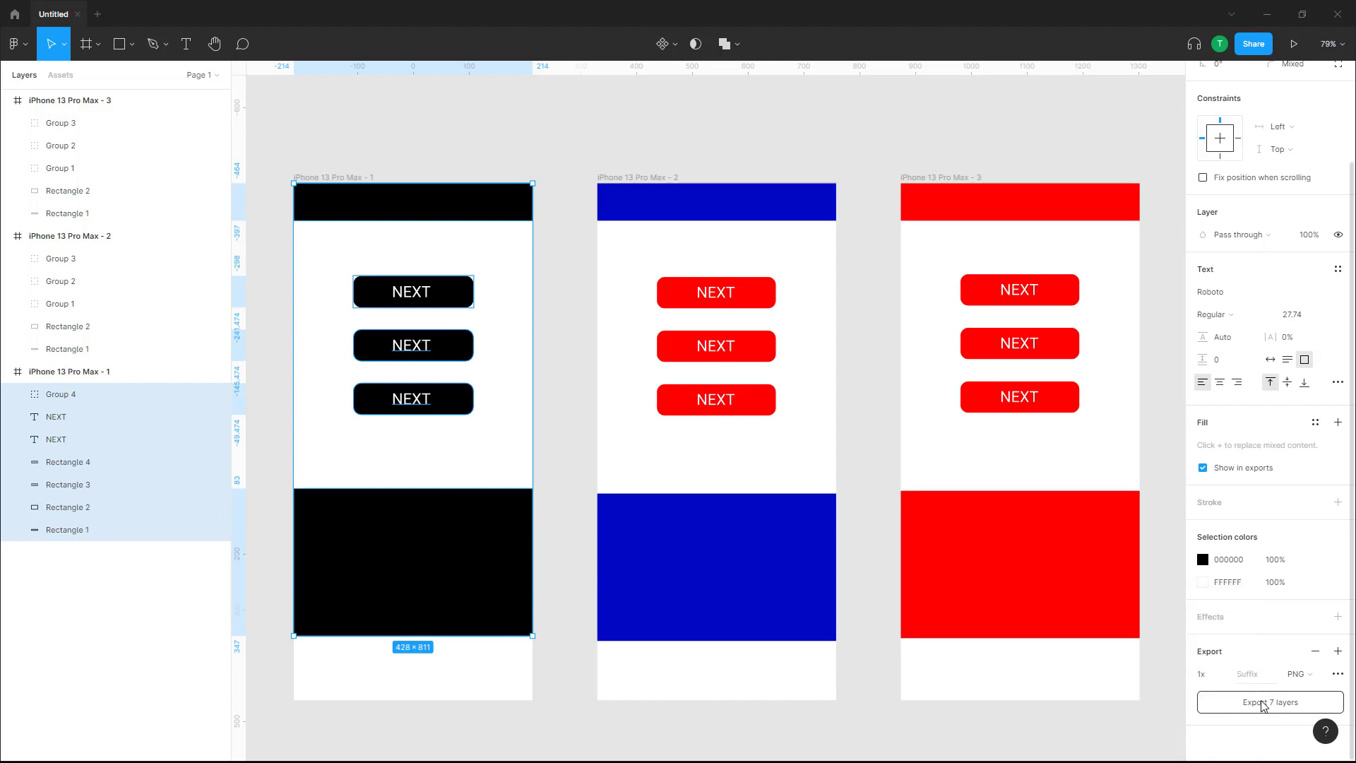
- Export the seven layers as PNGs to the desktop, replacing the existing Rectangle 1.png
left_click(1263, 706)
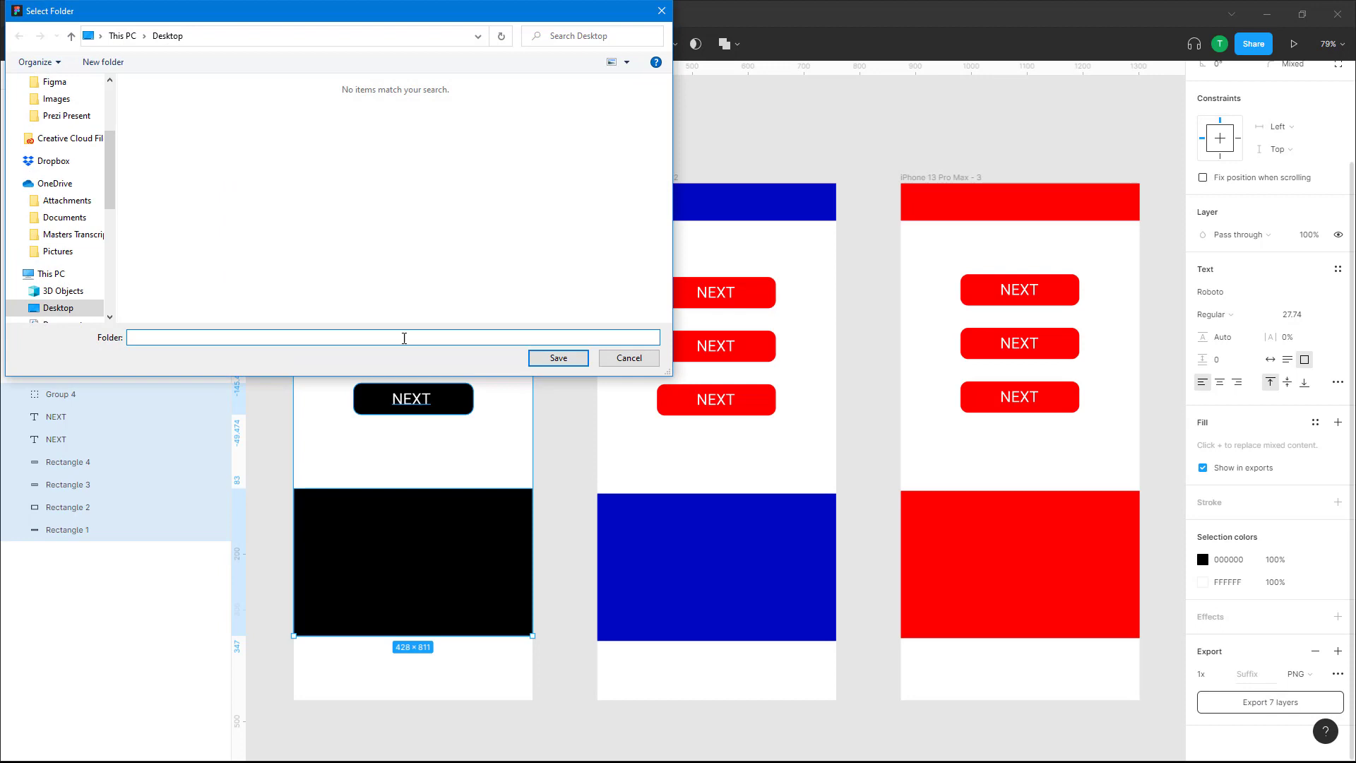
scroll(77, 122, "up", 5)
left_click(57, 109)
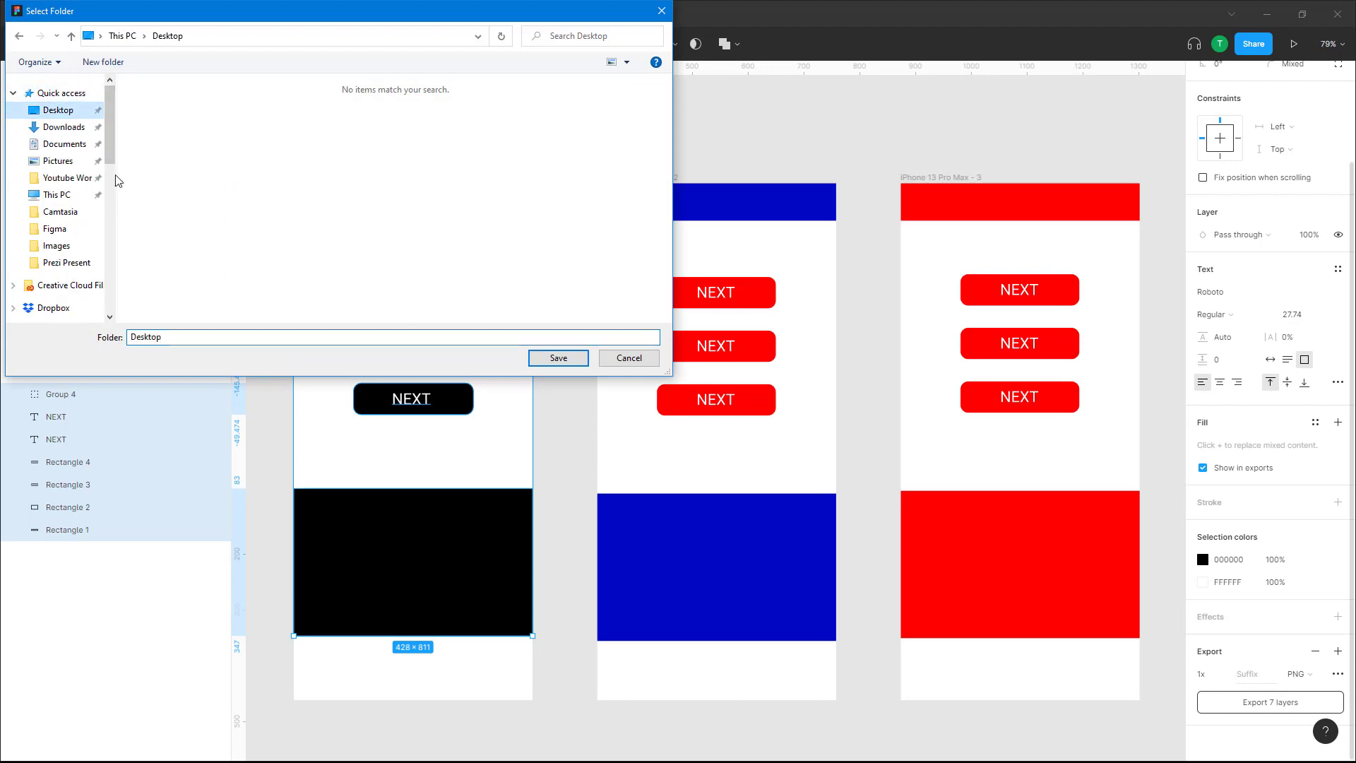
left_click(212, 336)
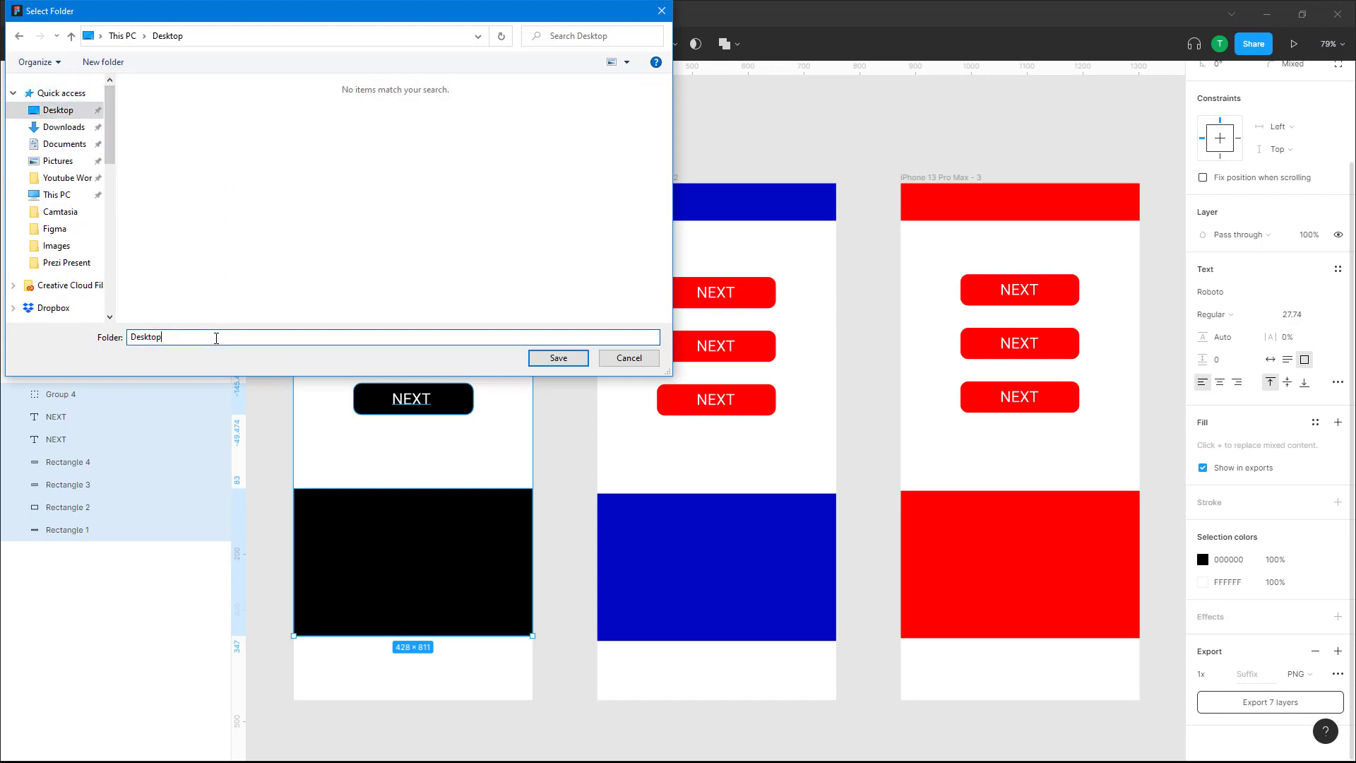
left_click(558, 359)
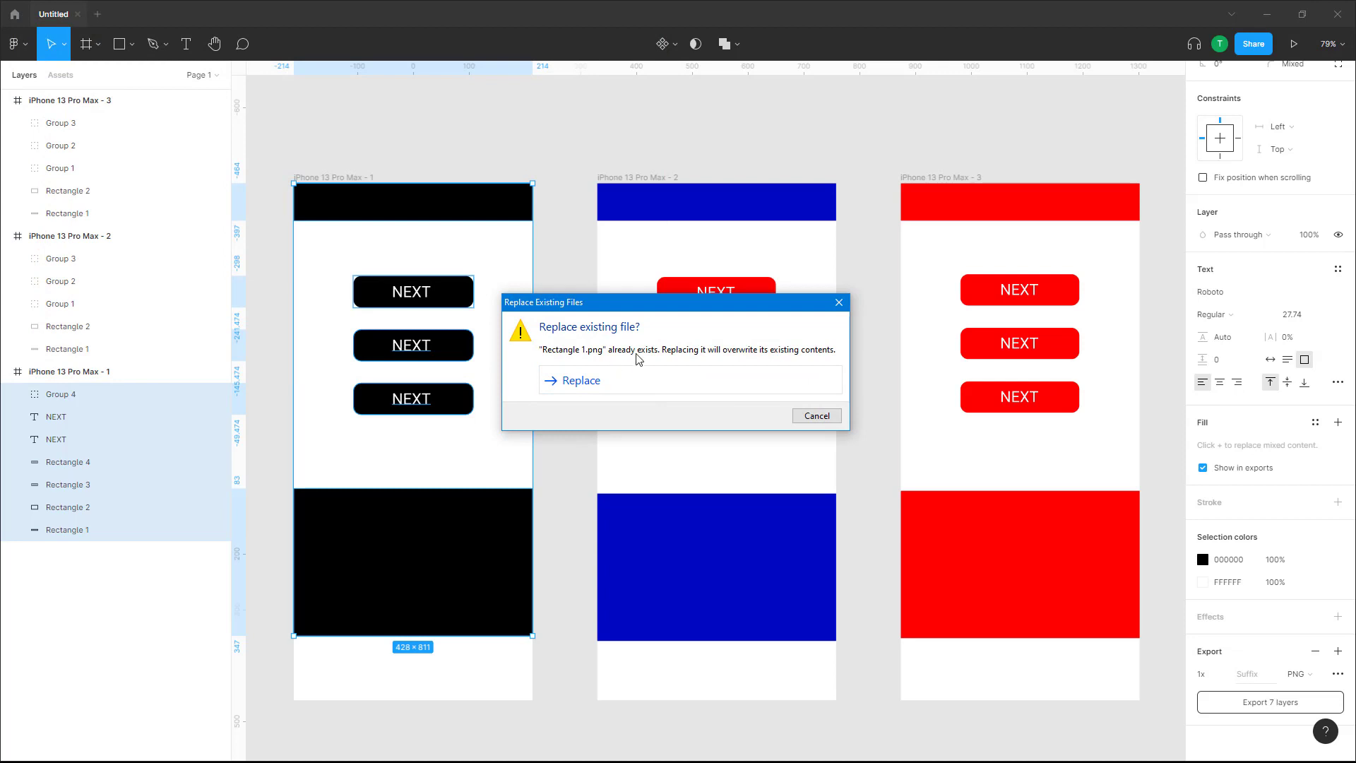
left_click(581, 381)
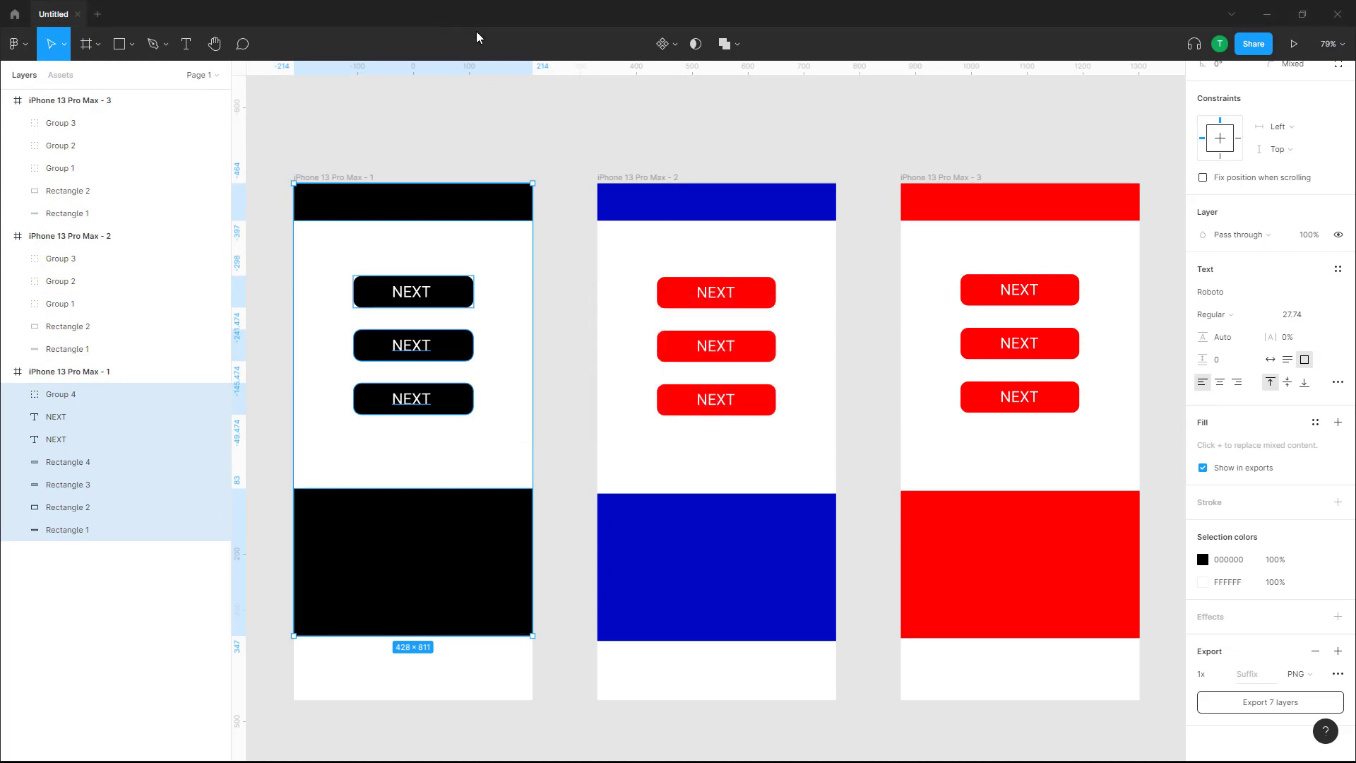
- Restore down Figma, select the exported PNG icons on the desktop and delete them
left_click_drag(477, 37, 746, 107)
left_click_drag(106, 174, 5, 673)
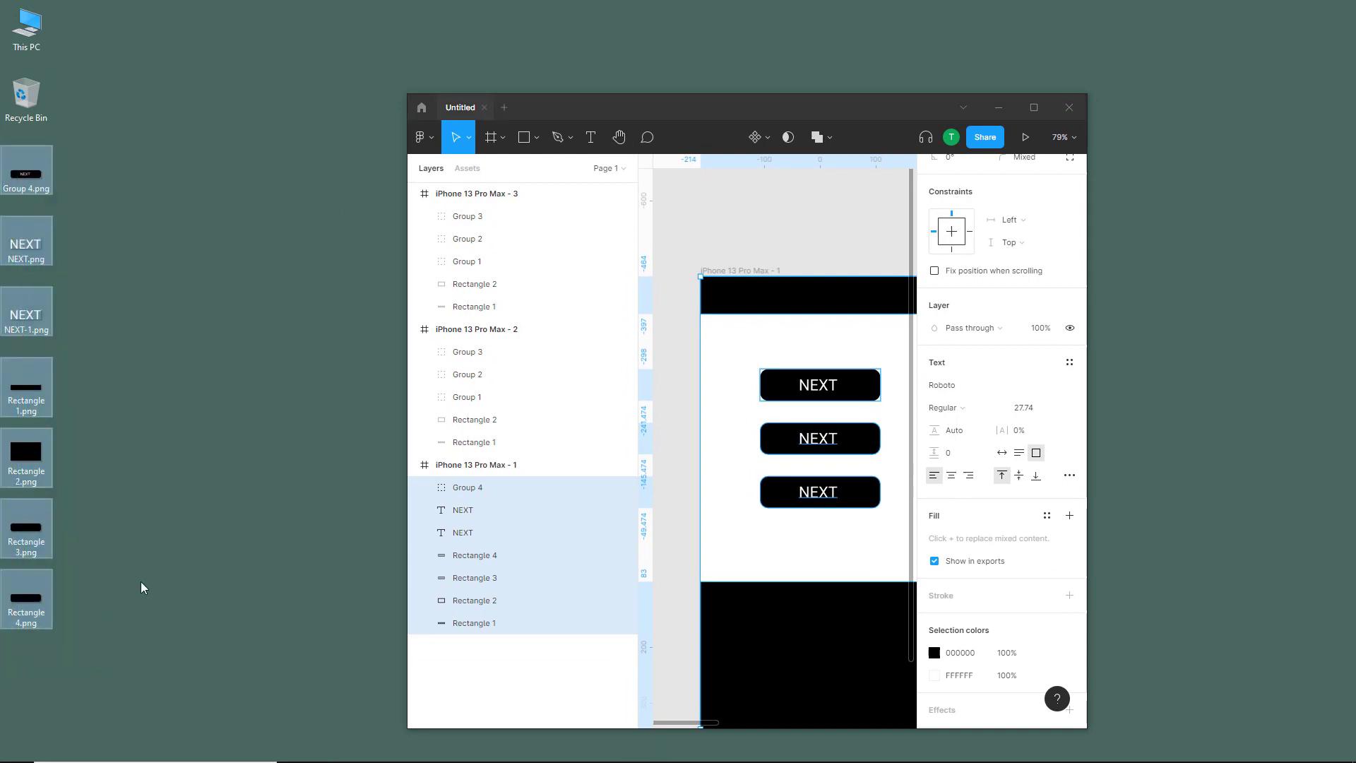
key("Delete")
- Return Figma to full screen and clear the layer selection
left_click(1037, 109)
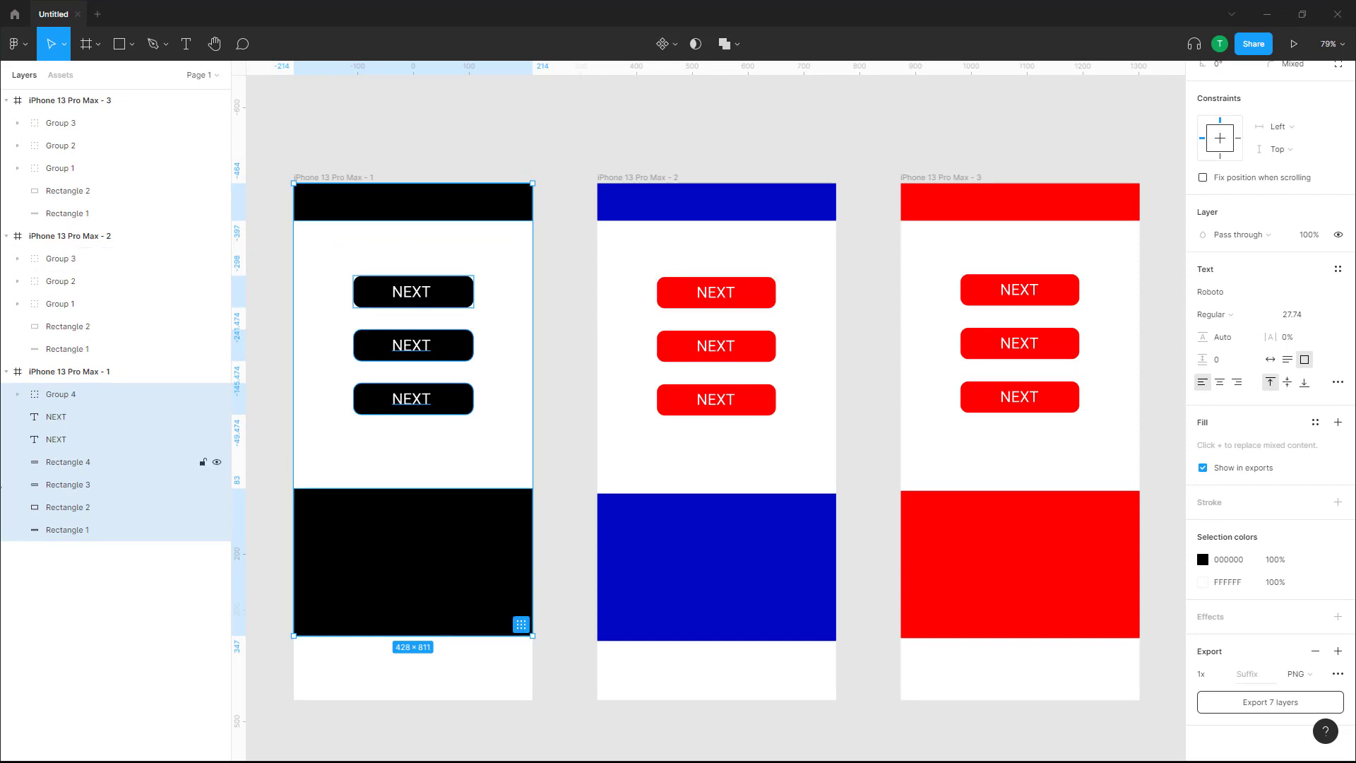
left_click(51, 626)
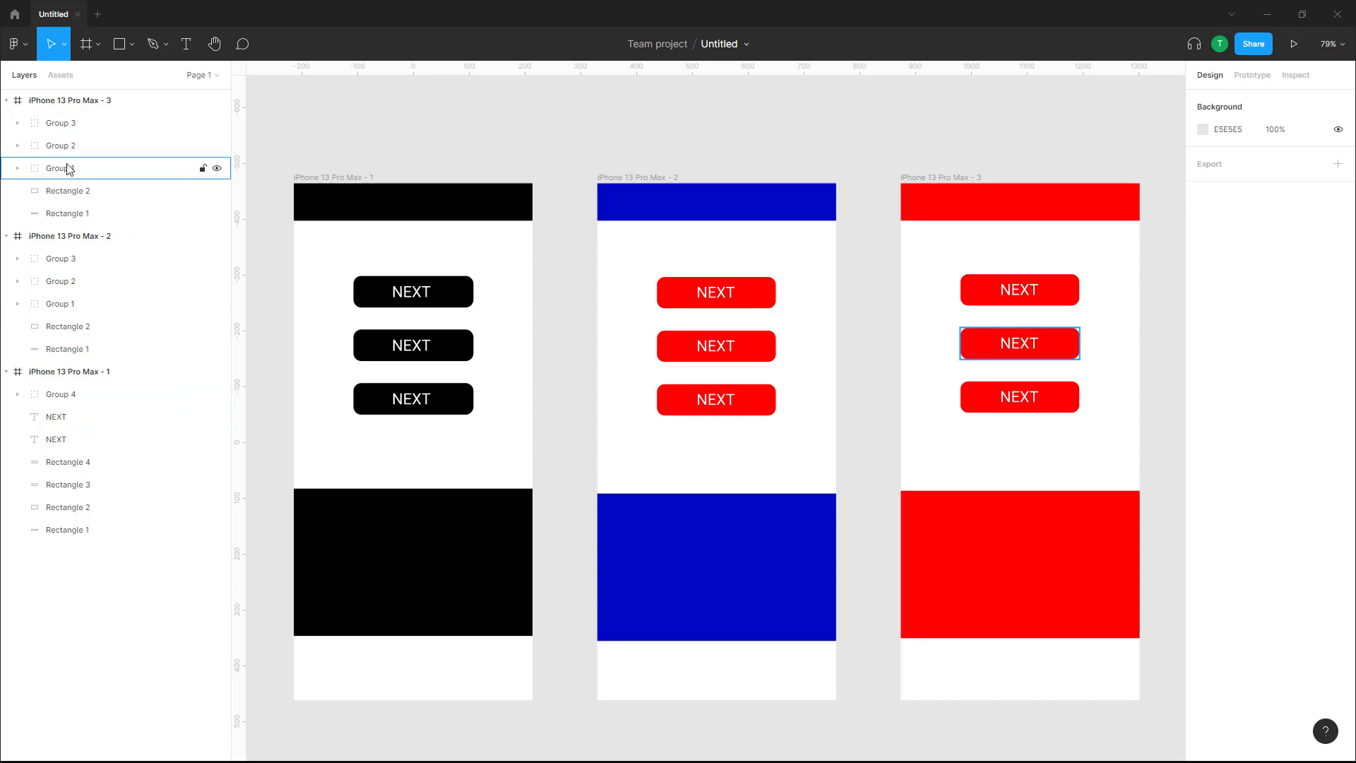
left_click(15, 44)
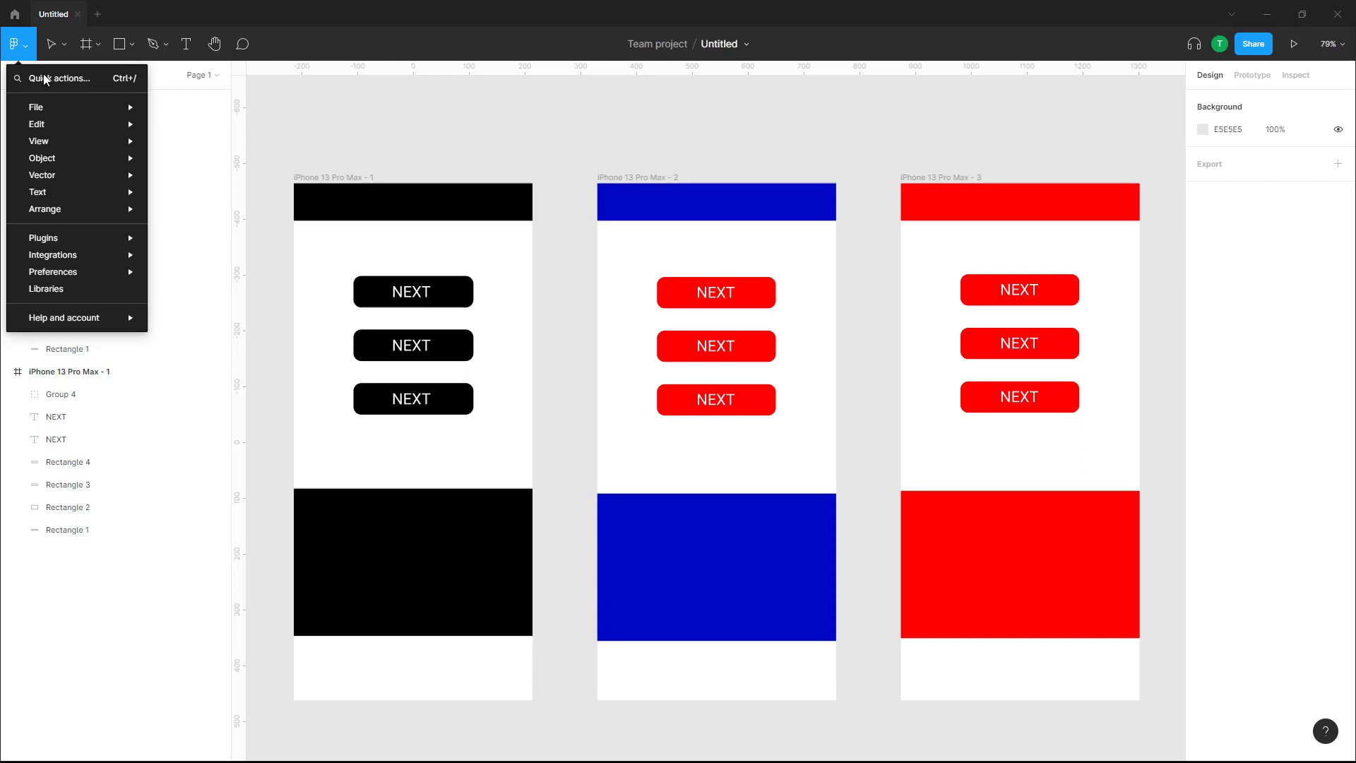
mouse_move(77, 108)
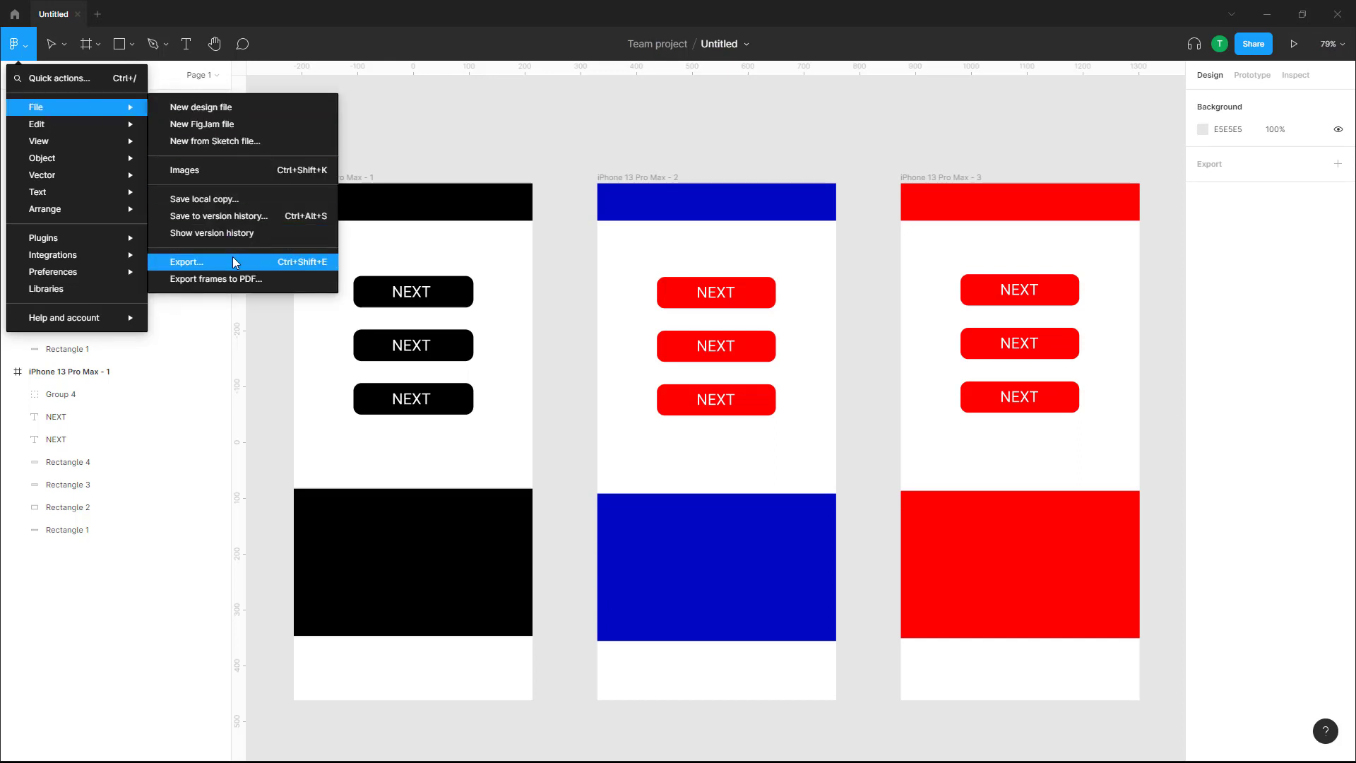
left_click(233, 257)
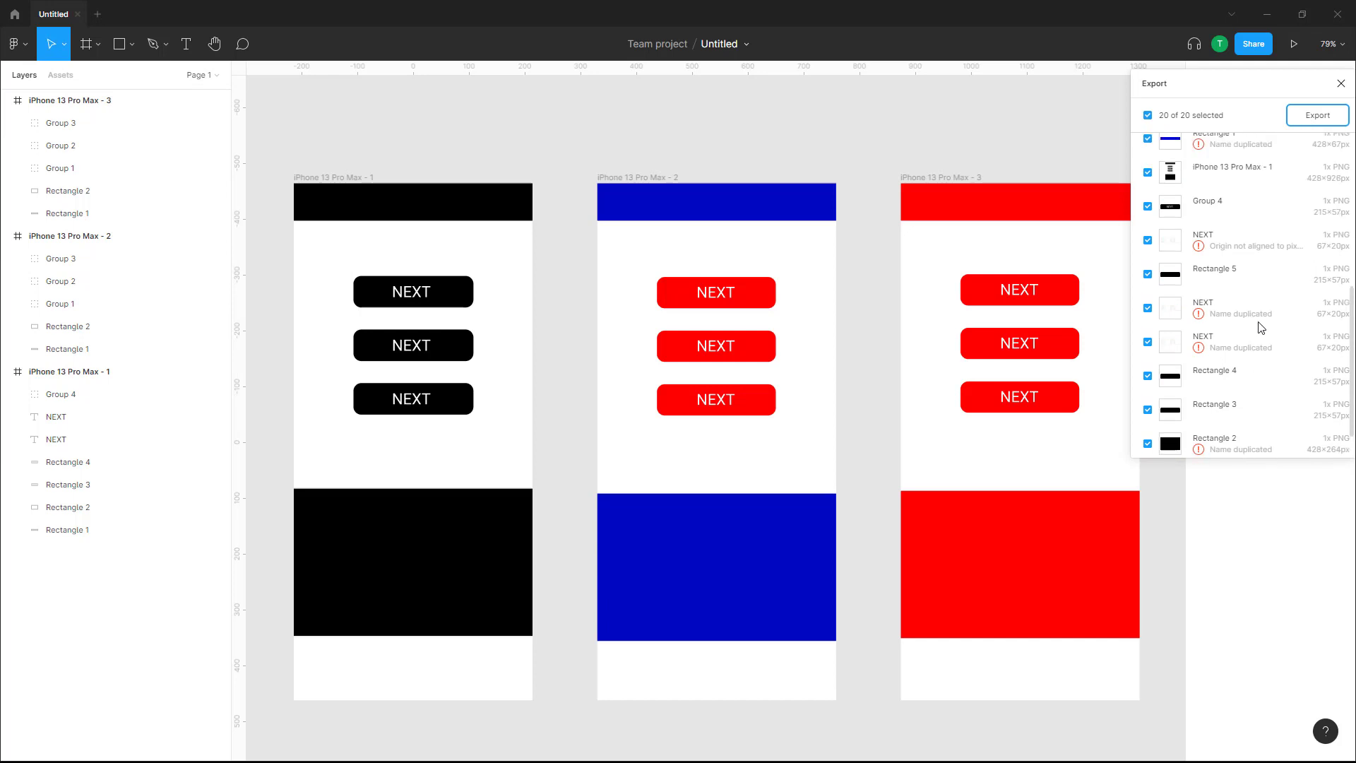
scroll(1256, 313, "up", 5)
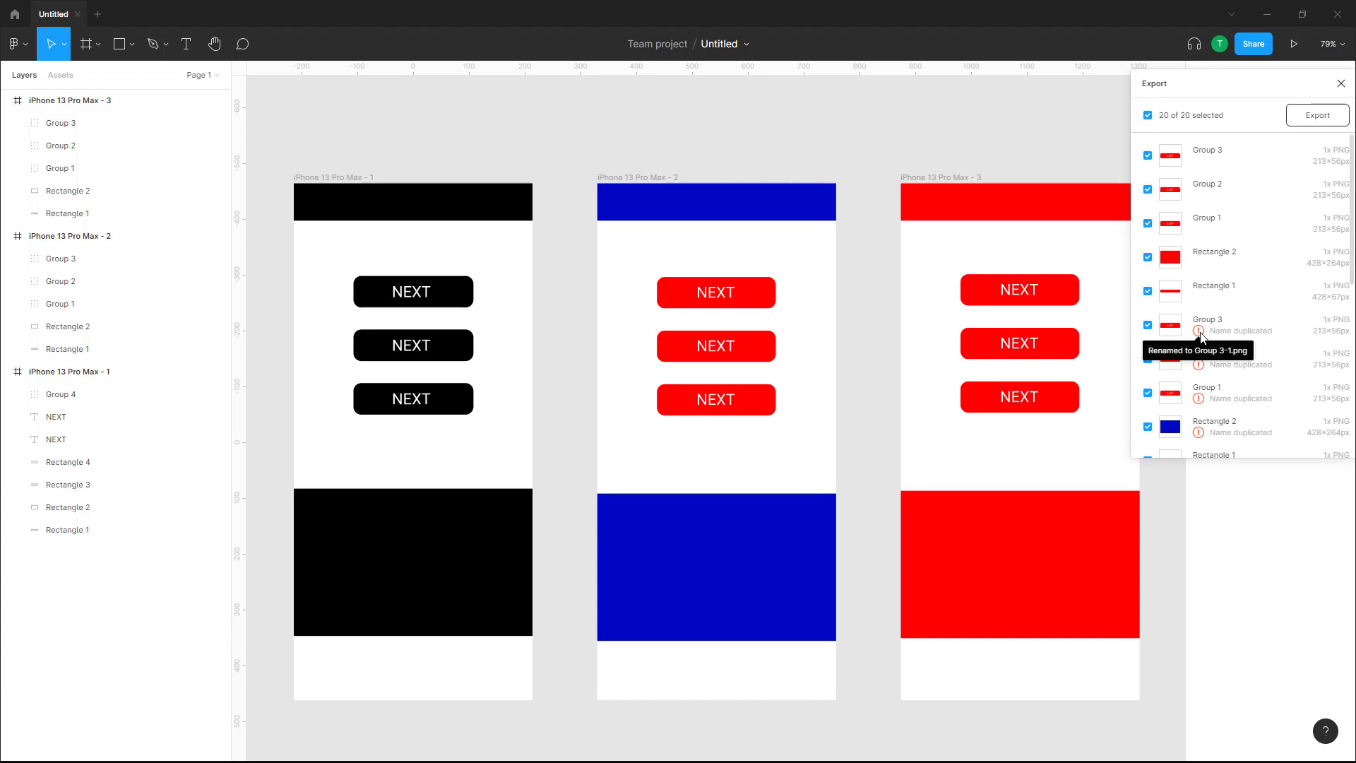
mouse_move(1199, 330)
left_click(715, 346)
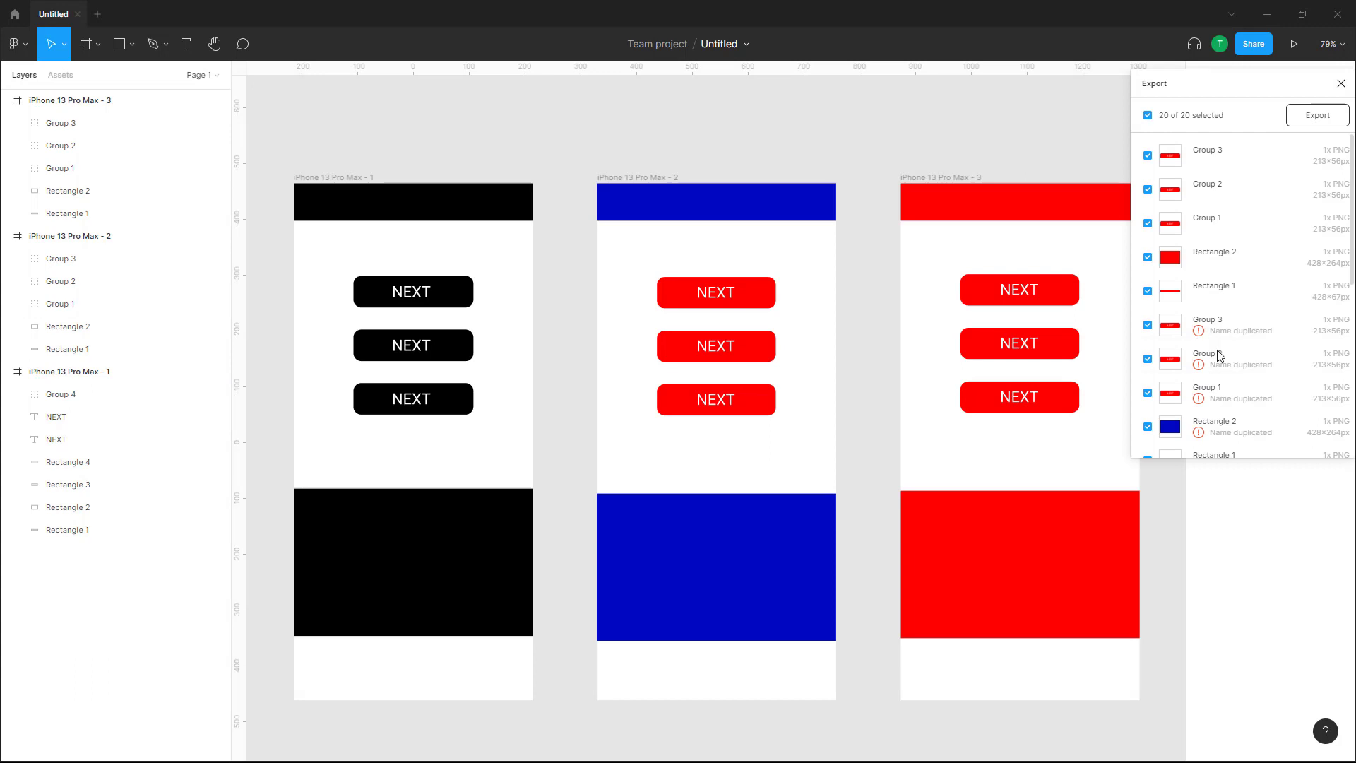
- Rename the top button group on the third iPhone frame from Group 3 to 3
left_click(60, 124)
double_click(66, 123)
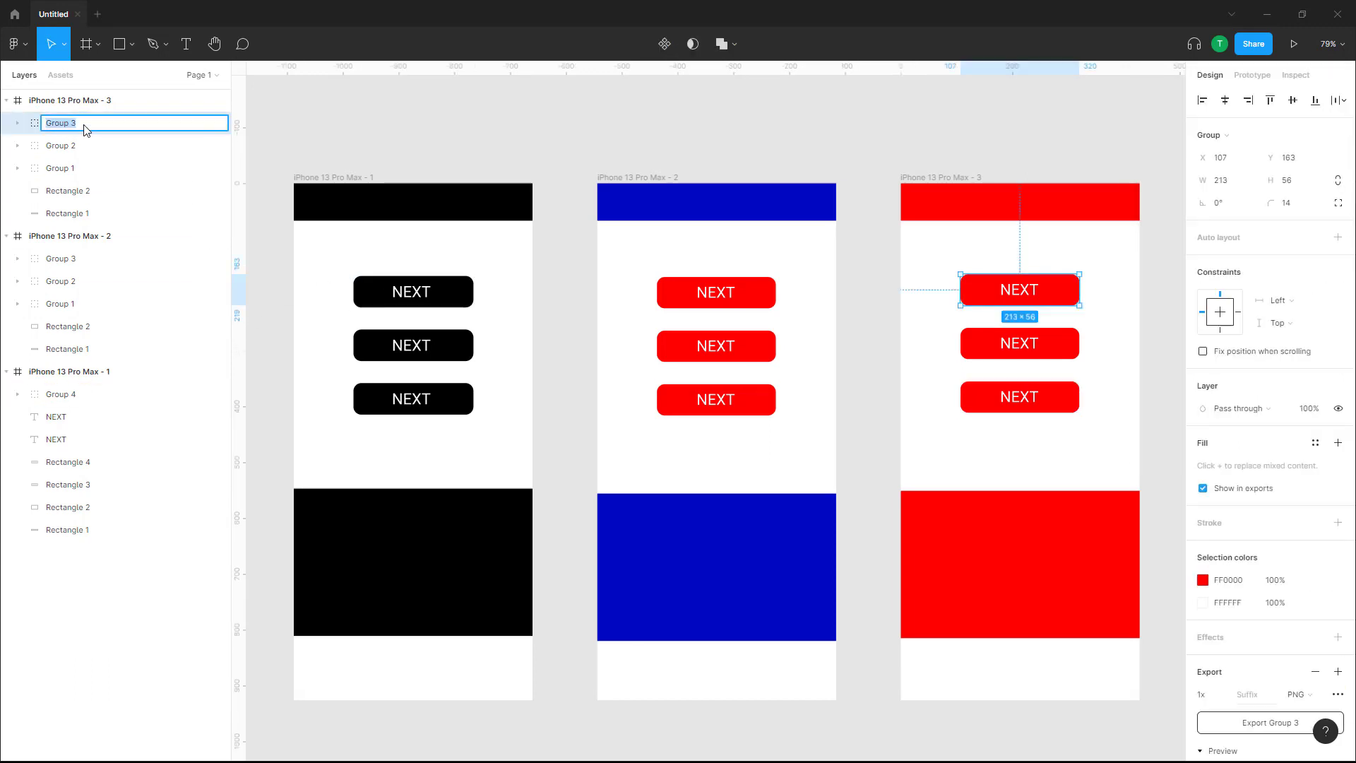
type("3")
left_click(55, 635)
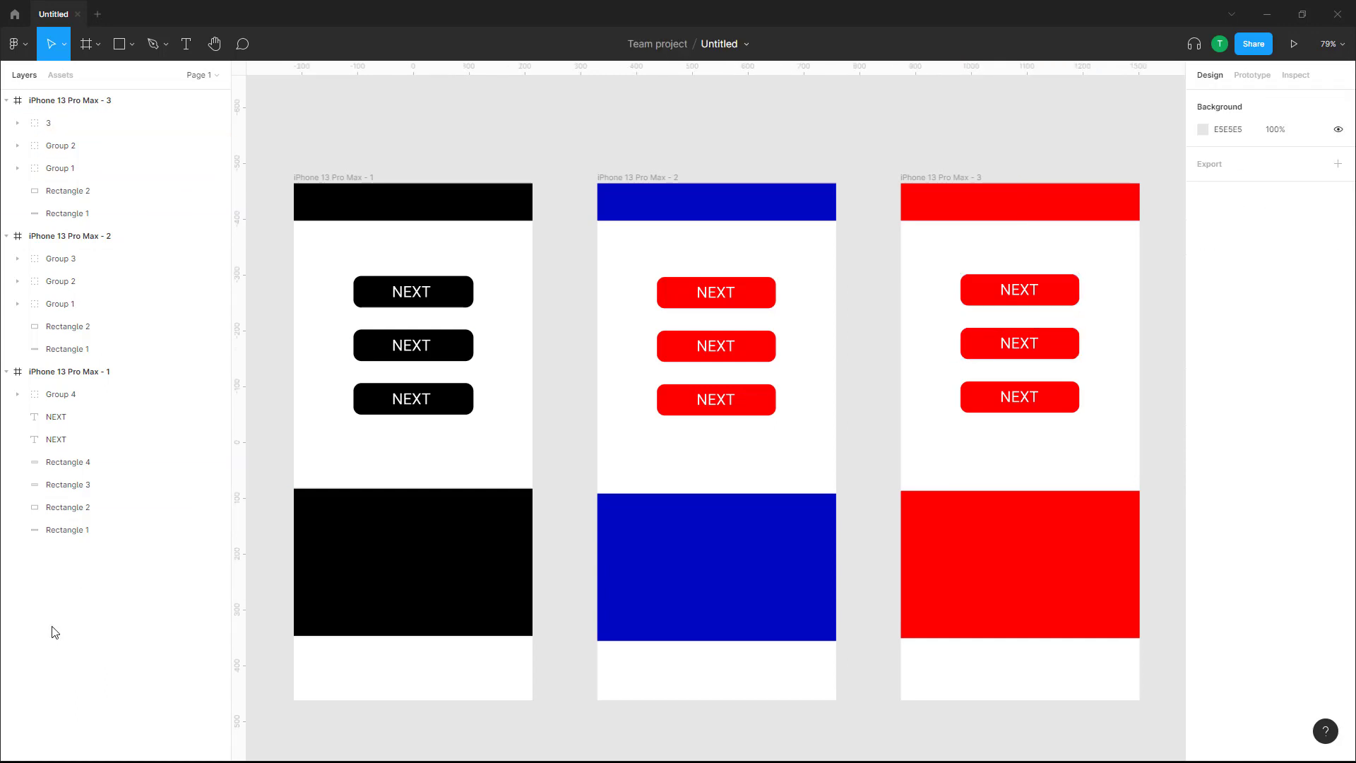
- Export all 20 marked objects as PNGs to the desktop via File > Export
left_click(13, 43)
mouse_move(74, 107)
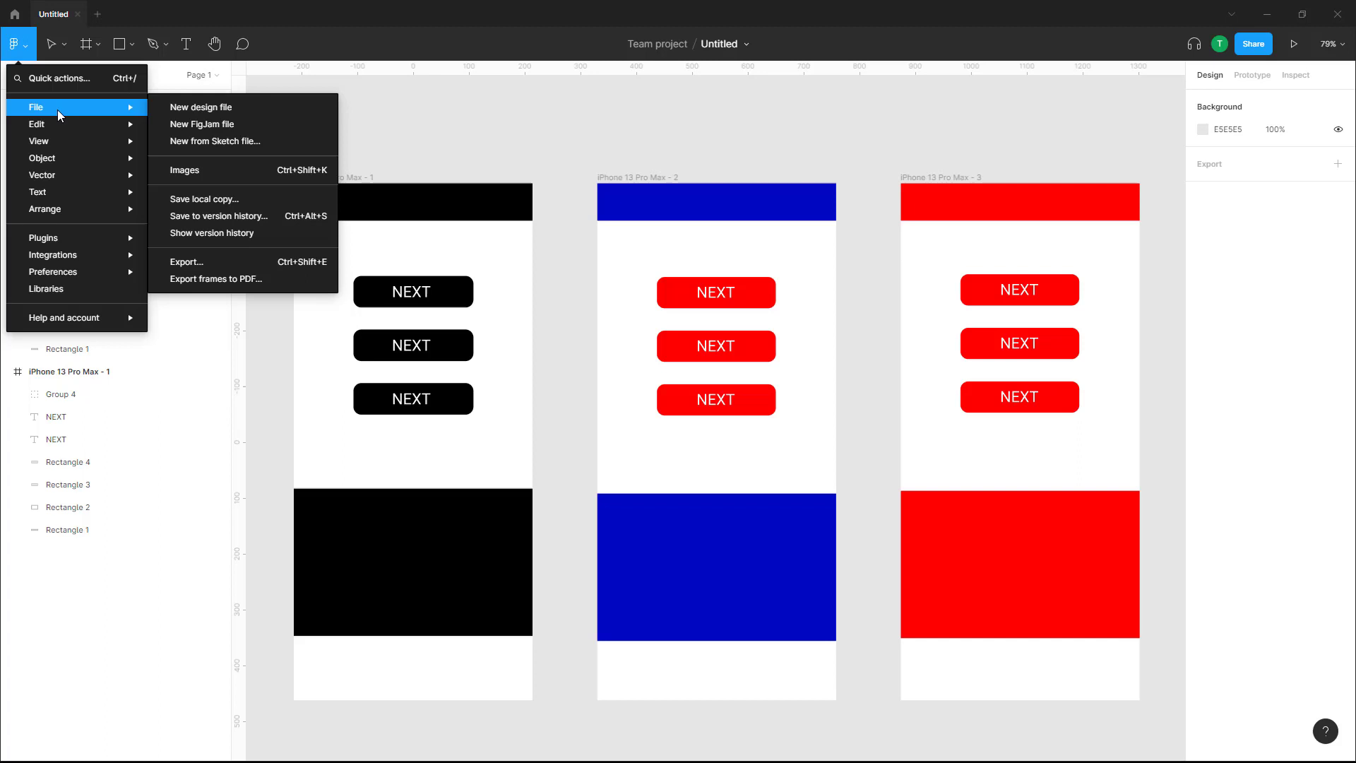
left_click(272, 262)
scroll(1243, 329, "down", 5)
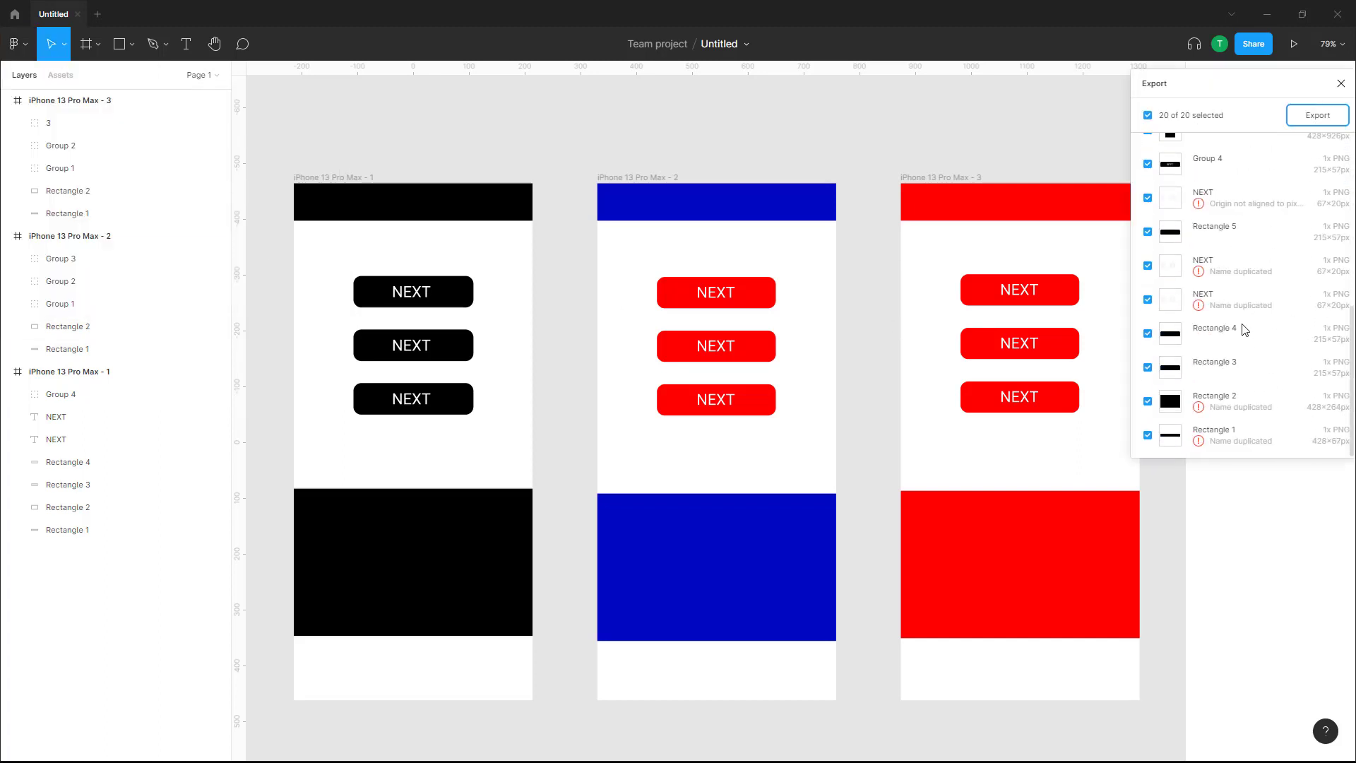
left_click(1318, 116)
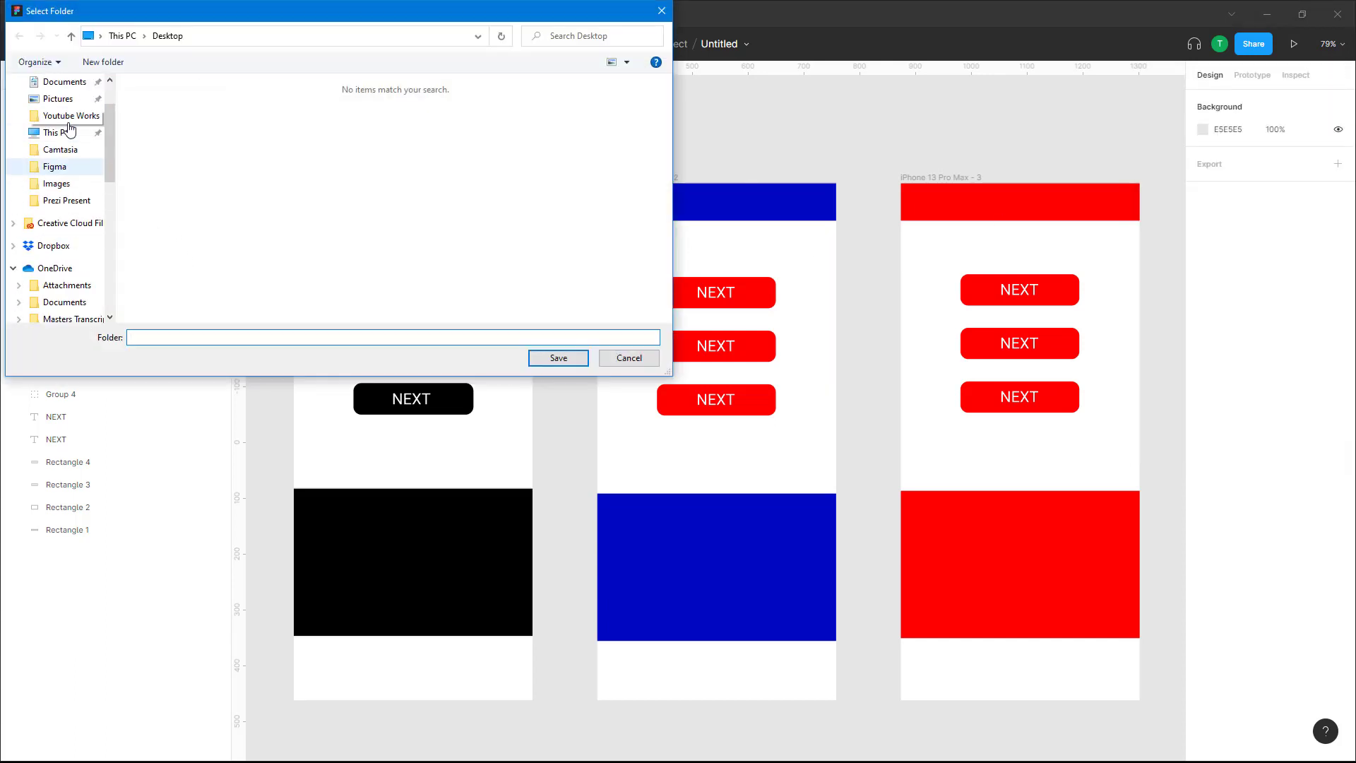
scroll(64, 158, "up", 4)
left_click(57, 110)
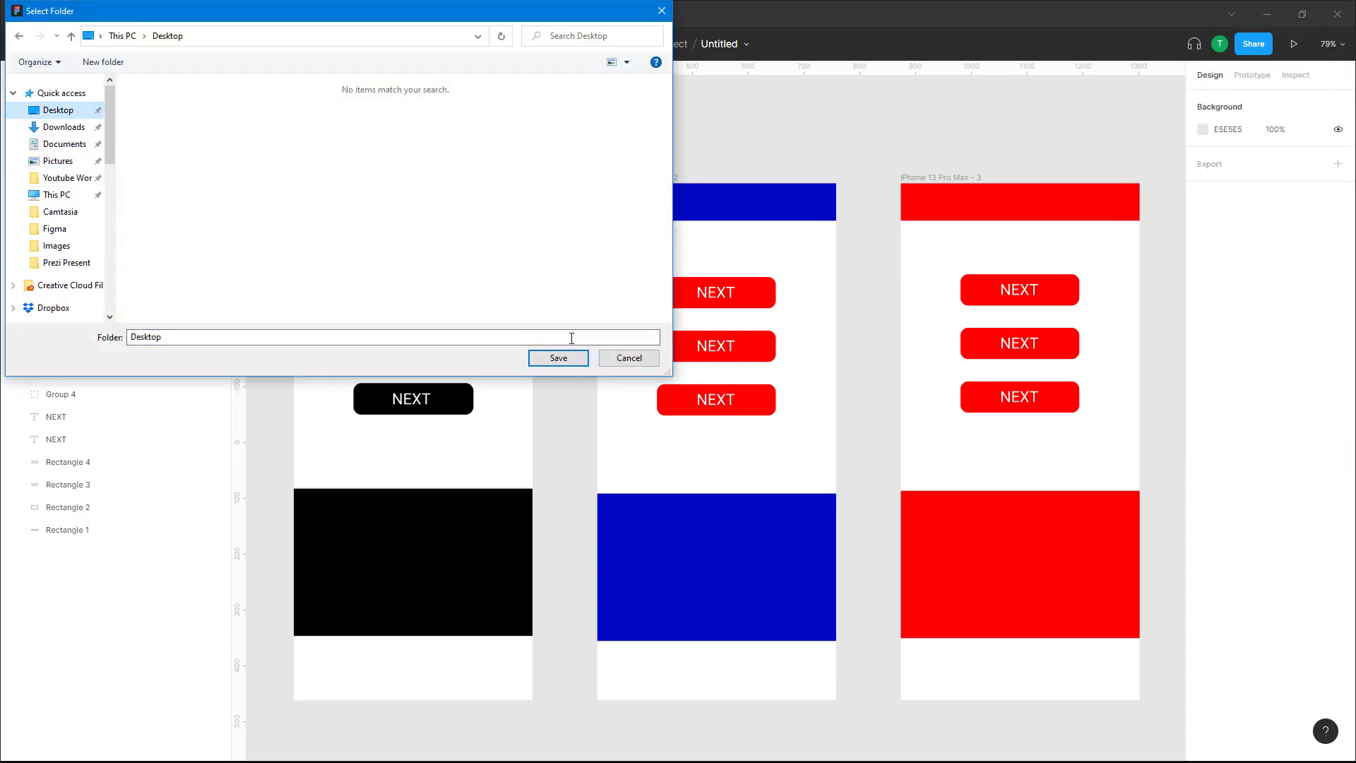
left_click(559, 359)
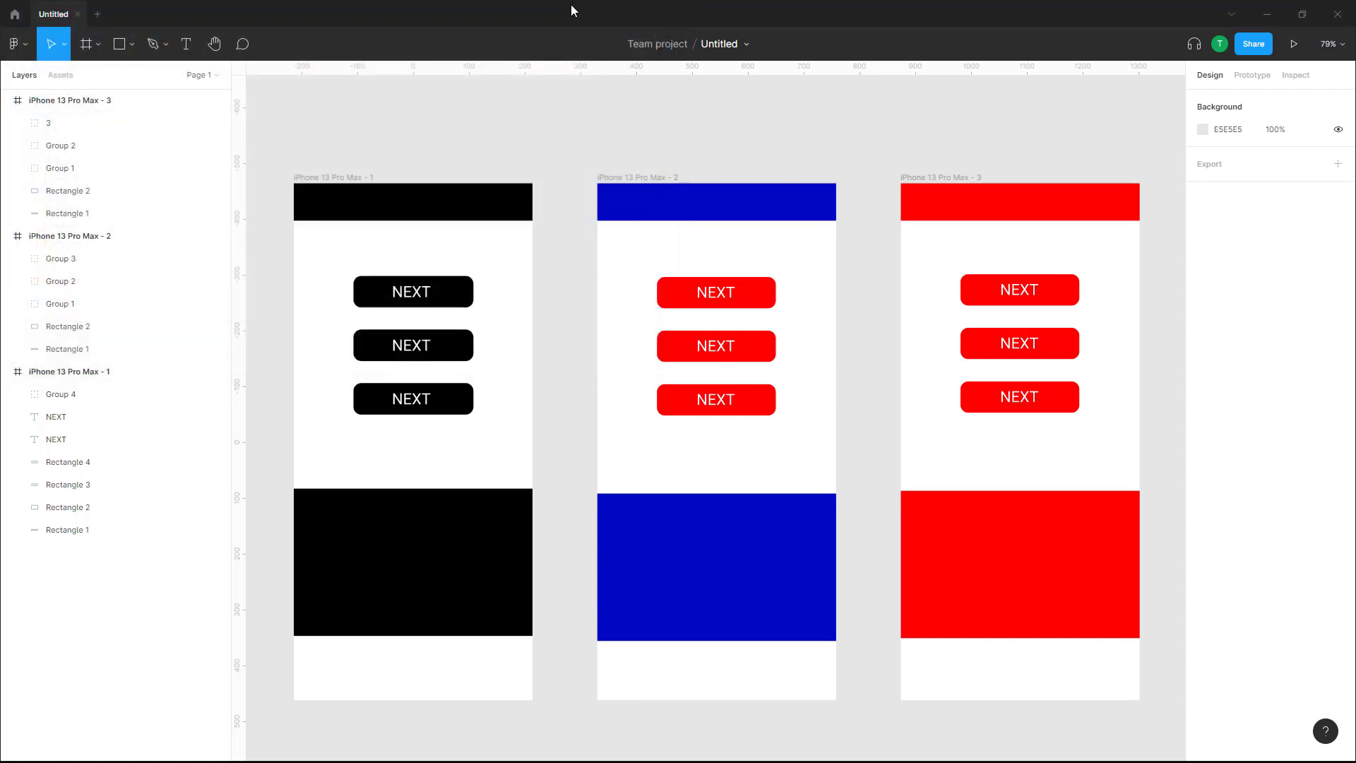
- Shrink the Figma window to reveal the desktop filled with the exported PNG files
left_click_drag(573, 12, 577, 88)
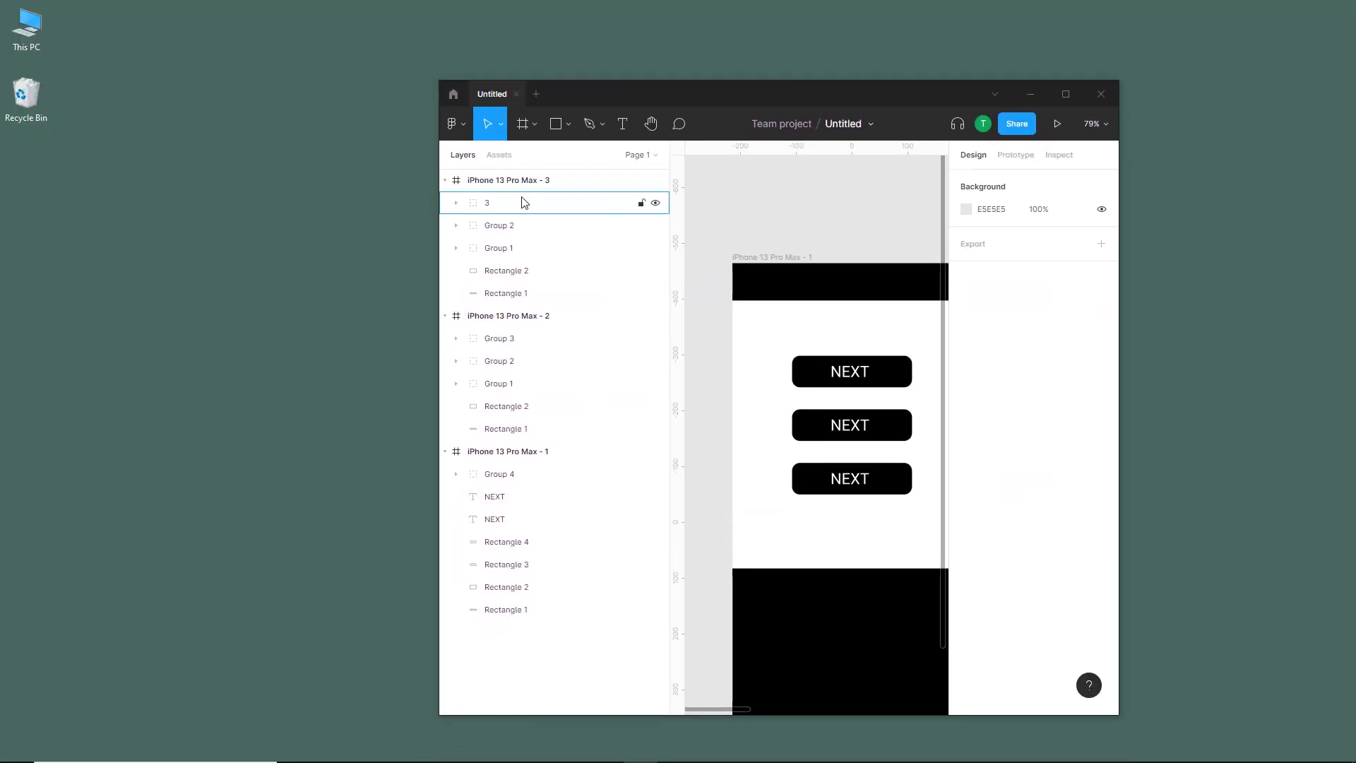